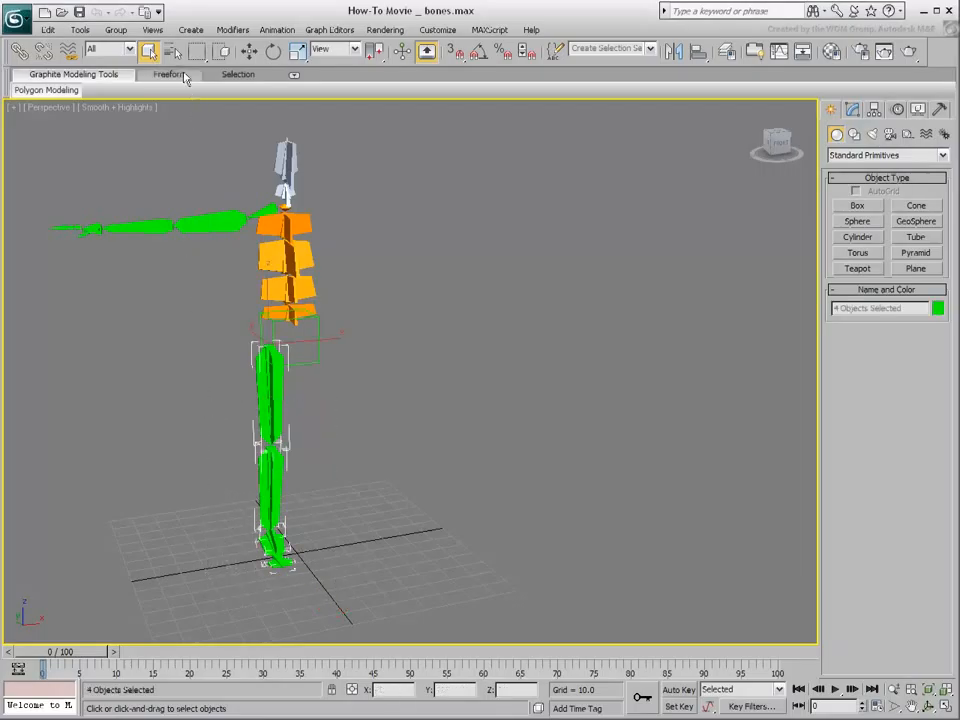
Review the selected right leg bones' names and set the reference coordinate system to World with the transform coordinate center as pivot.
{"action": "left_click", "coordinate": [173, 50]}
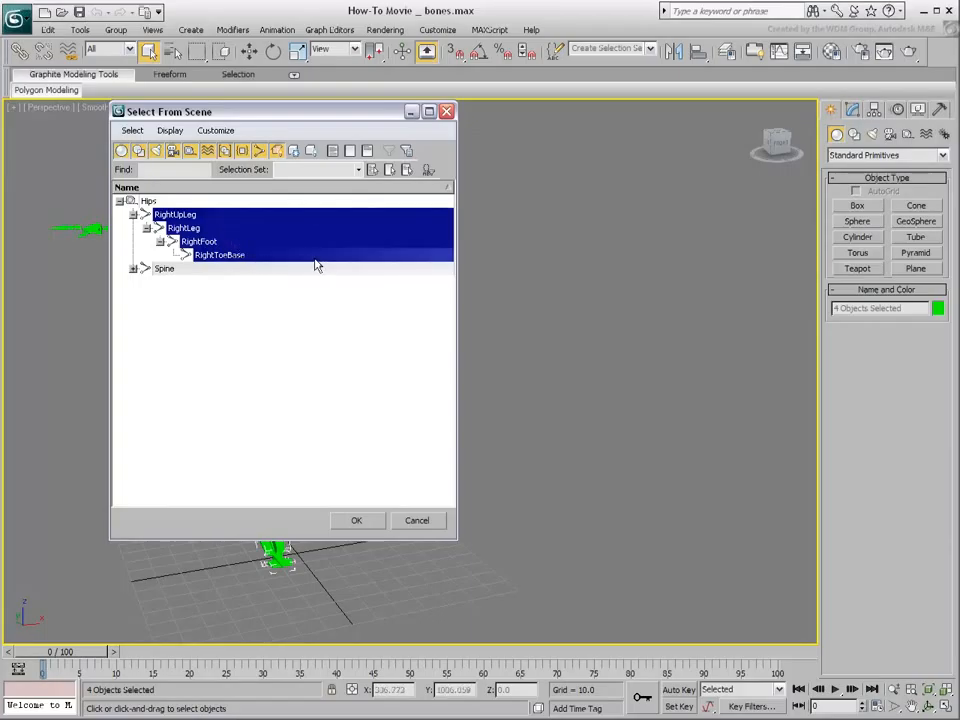
{"action": "left_click", "coordinate": [354, 520]}
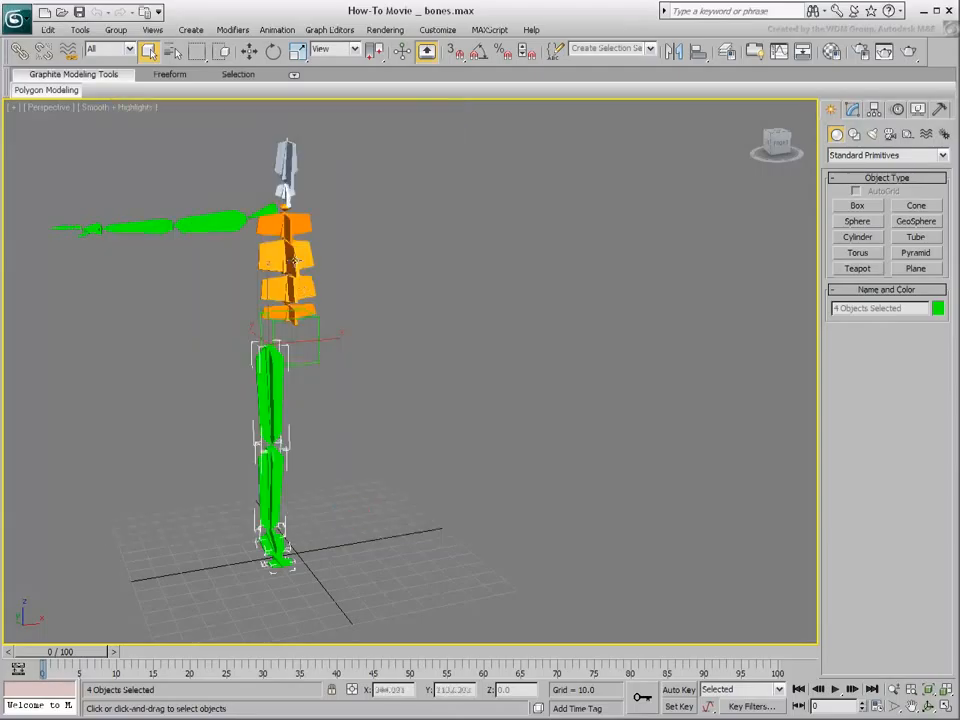
{"action": "left_click", "coordinate": [333, 48]}
{"action": "left_click", "coordinate": [322, 82]}
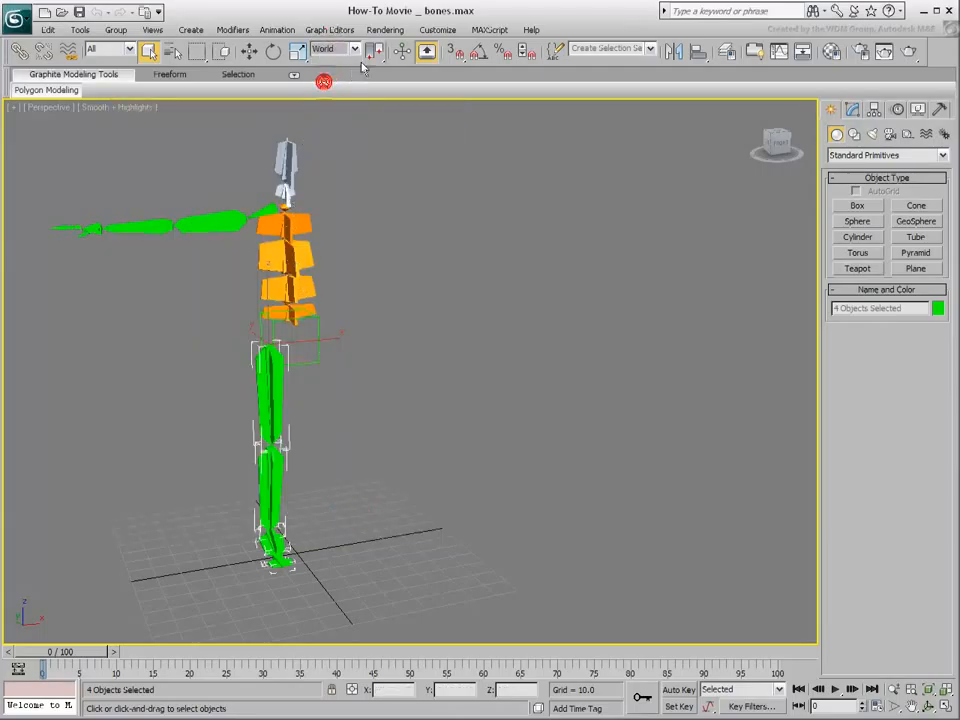
{"action": "left_click_drag", "start_coordinate": [374, 50], "coordinate": [370, 125]}
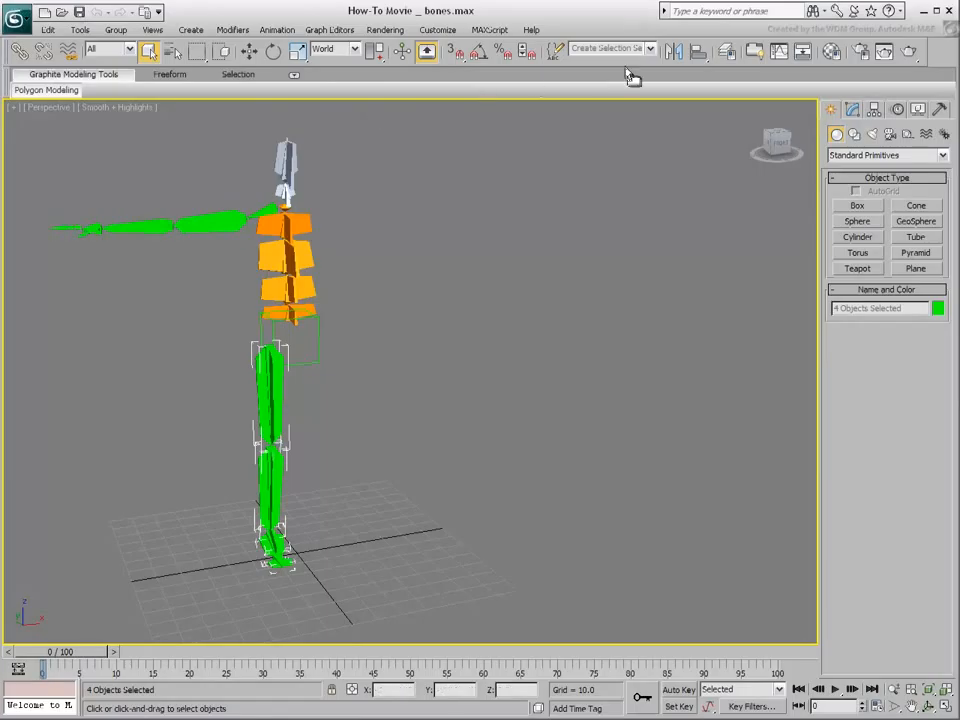
Mirror the selected right leg bones across the X axis as a copy.
{"action": "left_click", "coordinate": [673, 52]}
{"action": "left_click", "coordinate": [449, 389]}
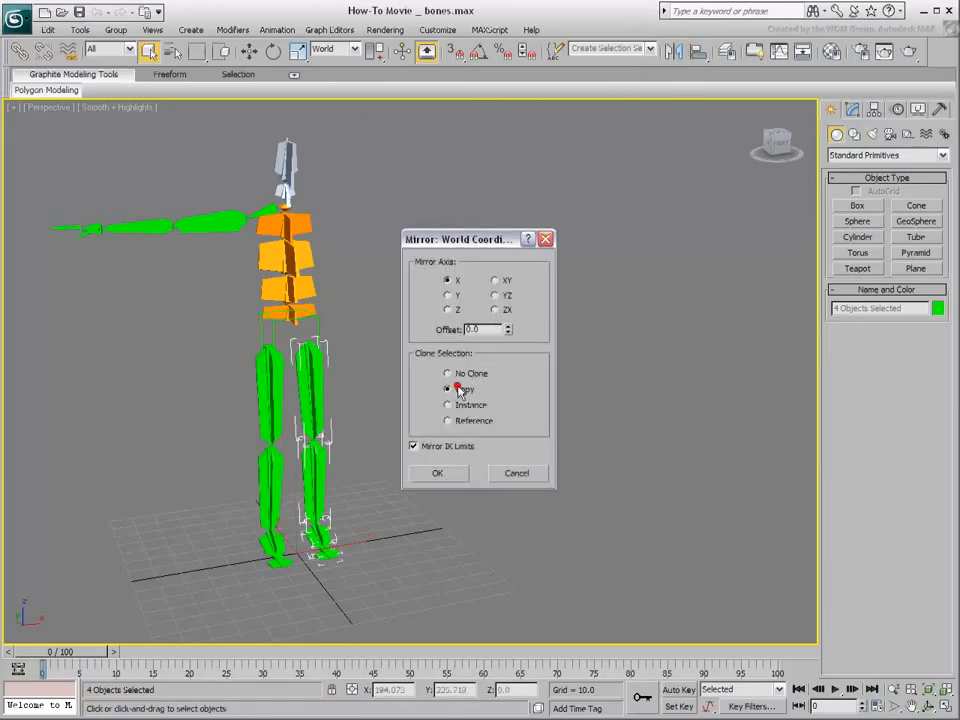
{"action": "left_click", "coordinate": [437, 475]}
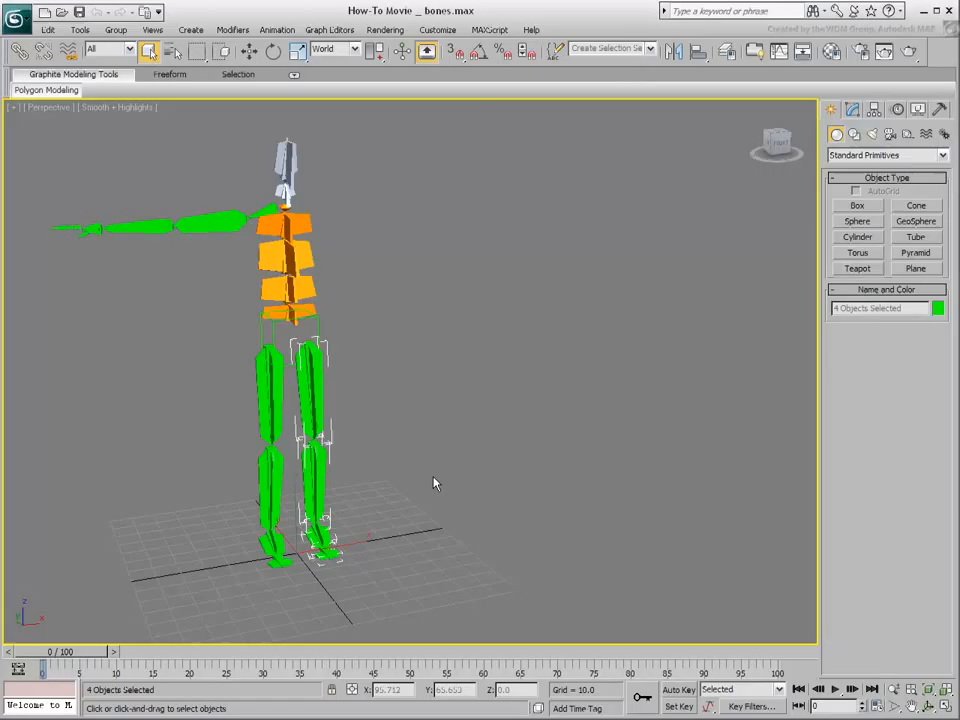
Check the names of the mirrored leg bones in the scene hierarchy list.
{"action": "left_click", "coordinate": [172, 52]}
{"action": "left_click", "coordinate": [264, 236]}
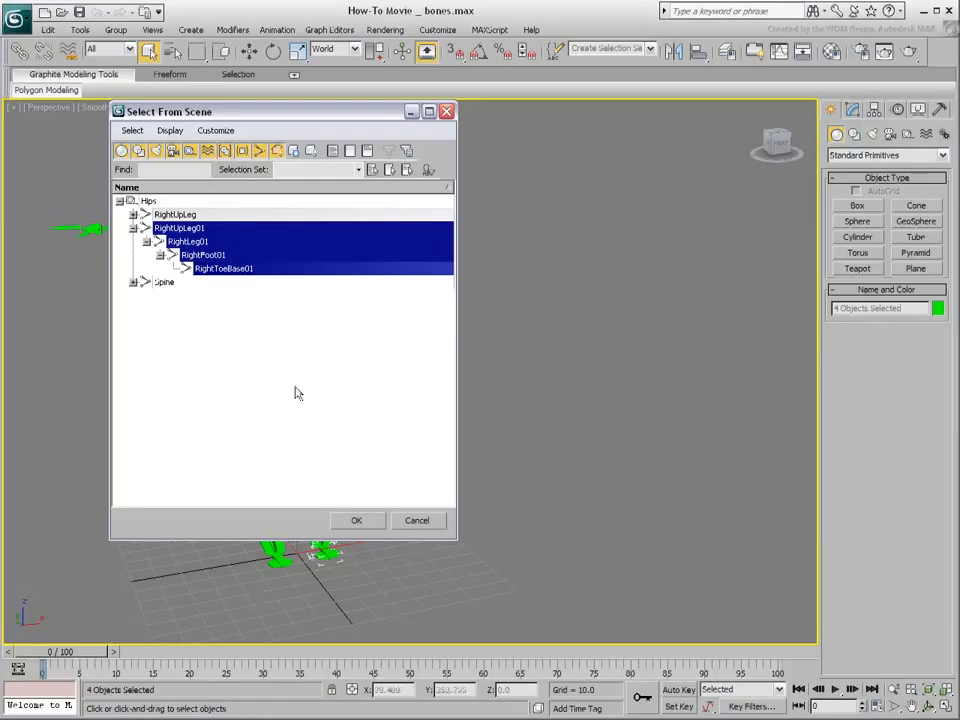
{"action": "left_click", "coordinate": [357, 522]}
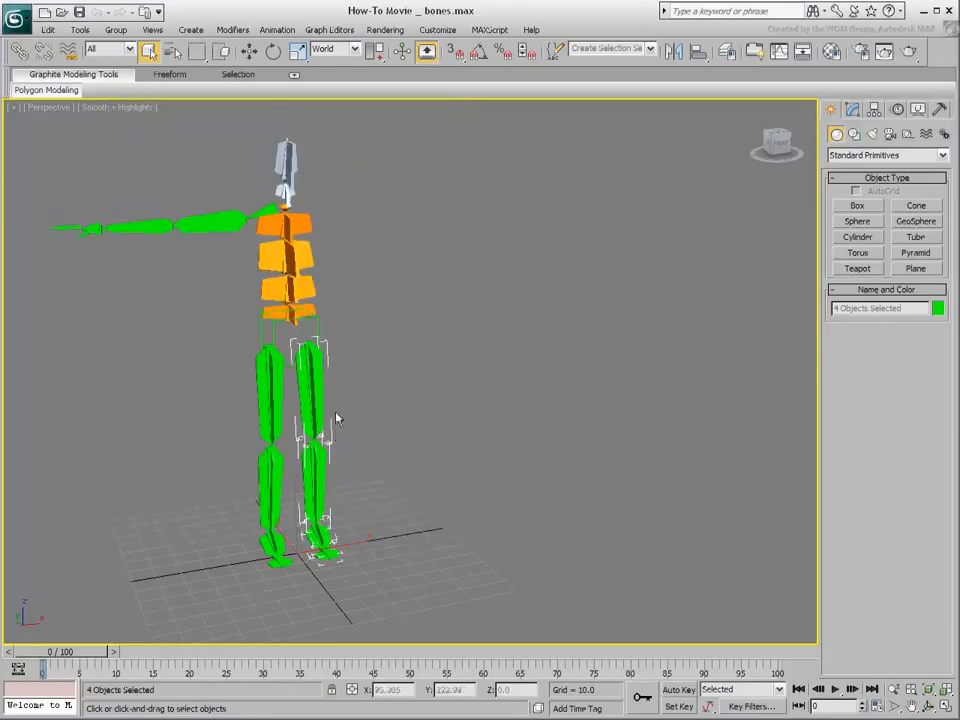
Rename the mirrored leg bones without a base name, removing the first 5 and last 2 digits and adding the prefix Left.
{"action": "left_click", "coordinate": [80, 30]}
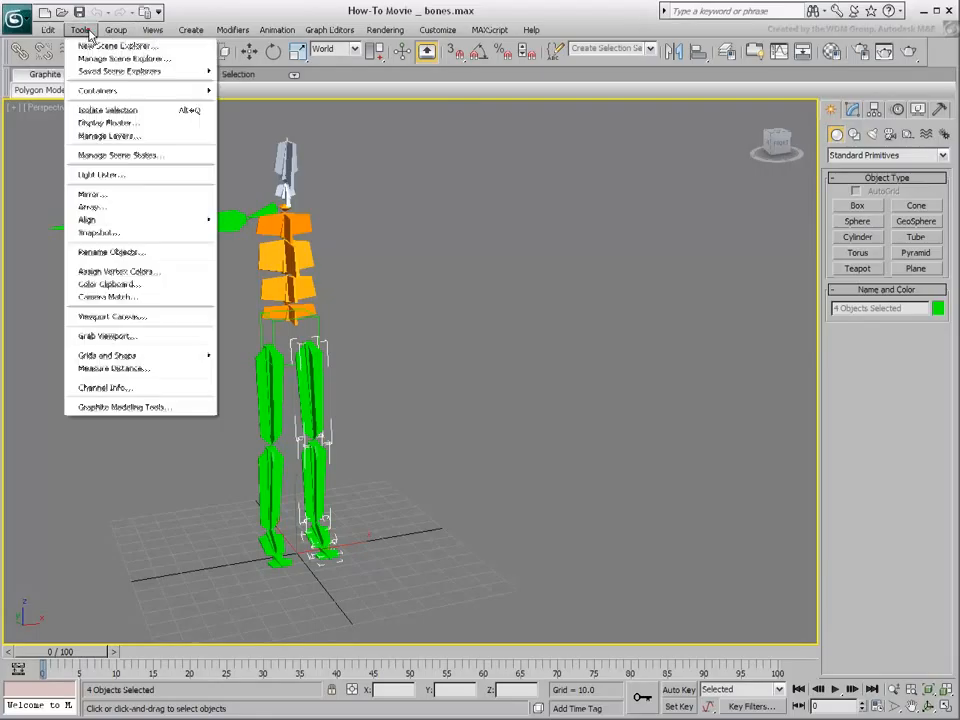
{"action": "left_click", "coordinate": [121, 252]}
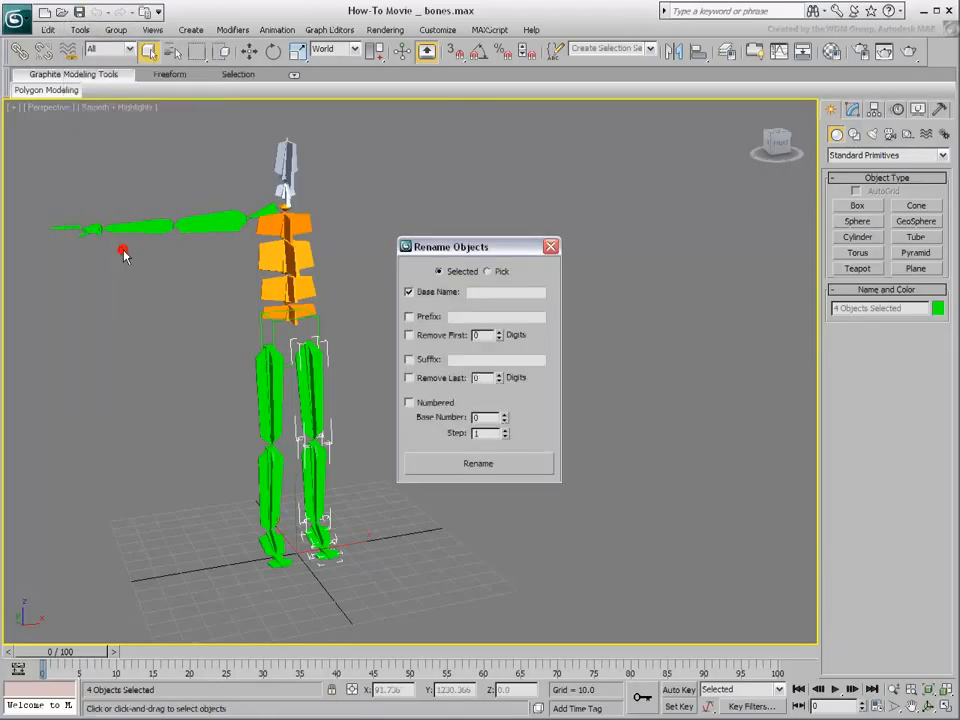
{"action": "left_click_drag", "start_coordinate": [425, 252], "coordinate": [635, 204]}
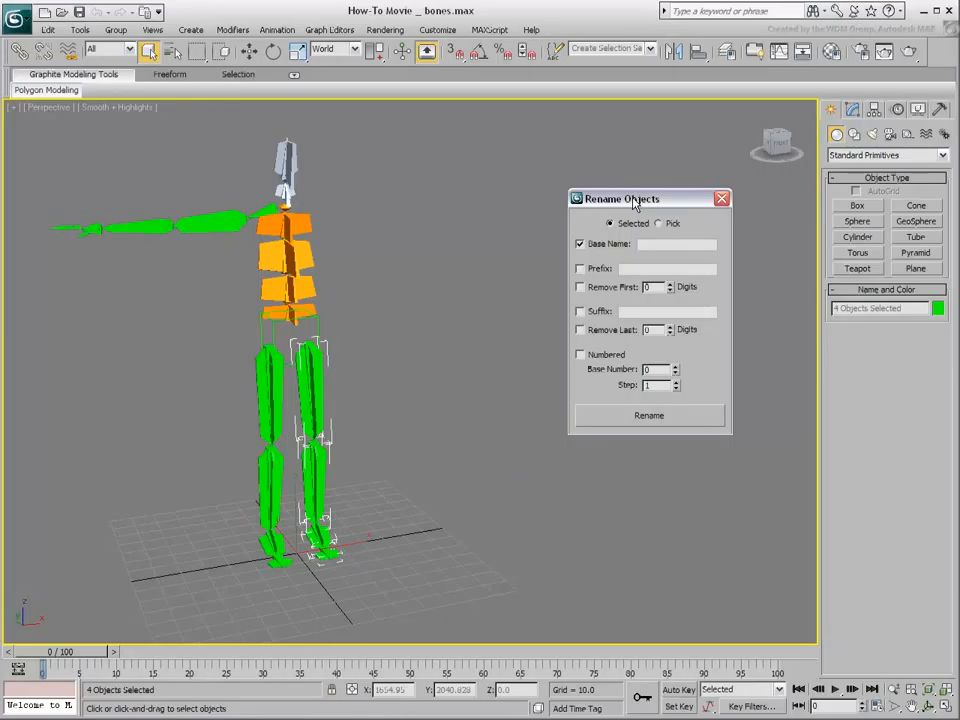
{"action": "left_click", "coordinate": [646, 244]}
{"action": "left_click", "coordinate": [580, 288]}
{"action": "left_click", "coordinate": [580, 269]}
{"action": "left_click", "coordinate": [581, 330]}
{"action": "left_click", "coordinate": [659, 418]}
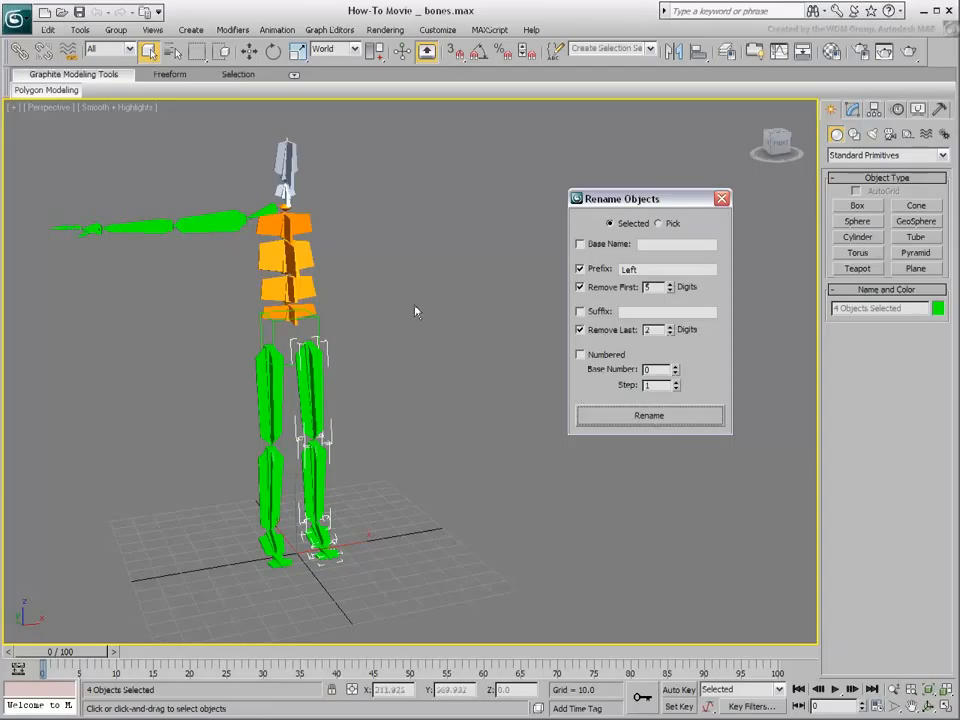
Check the renamed left leg bones in the scene hierarchy list.
{"action": "left_click", "coordinate": [172, 50]}
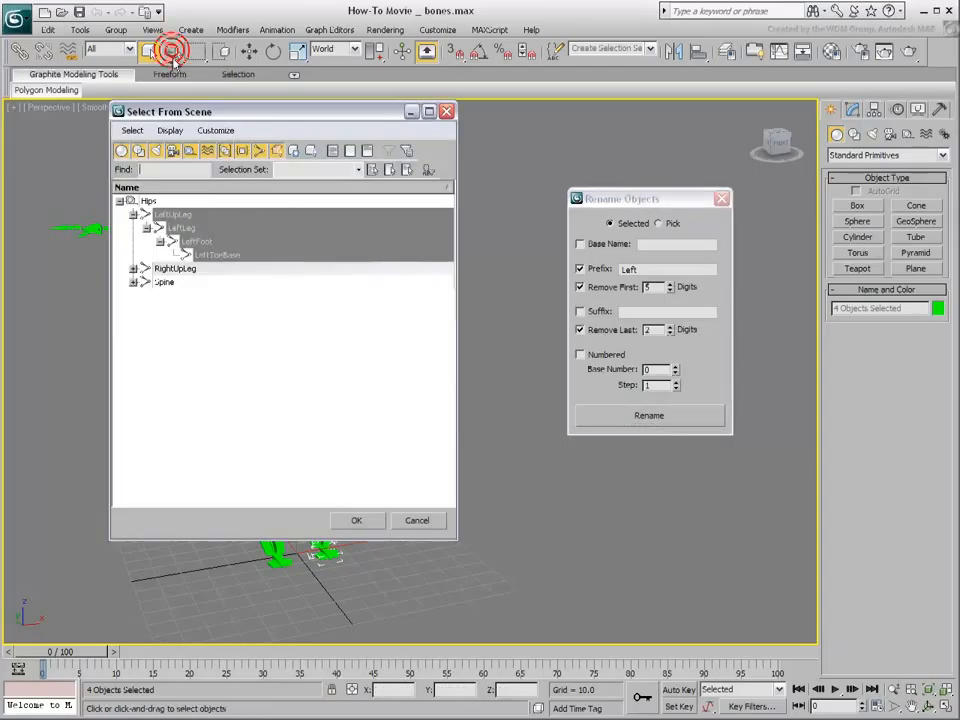
{"action": "left_click", "coordinate": [223, 214]}
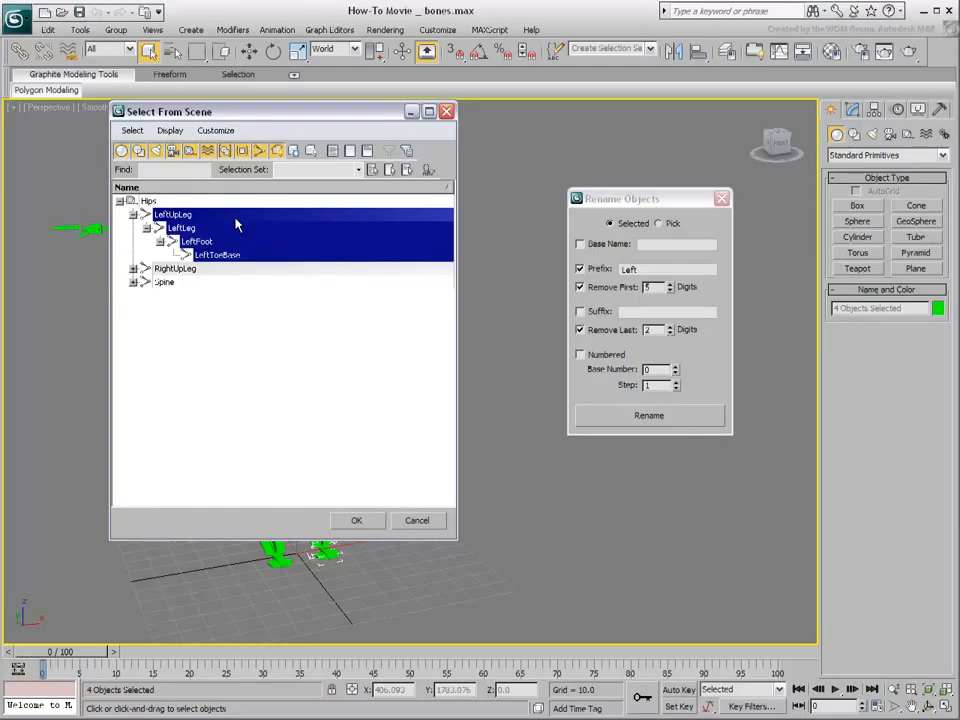
{"action": "left_click", "coordinate": [357, 521]}
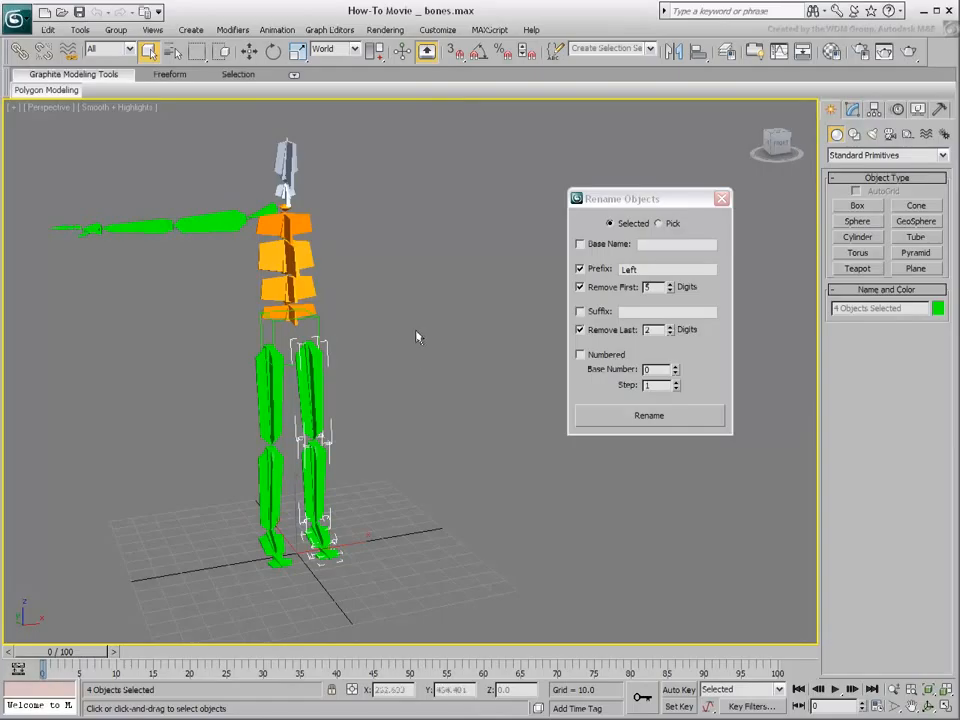
Select the whole right arm hierarchy from the shoulder bone and mirror it across the X axis as a copy.
{"action": "left_click", "coordinate": [255, 195]}
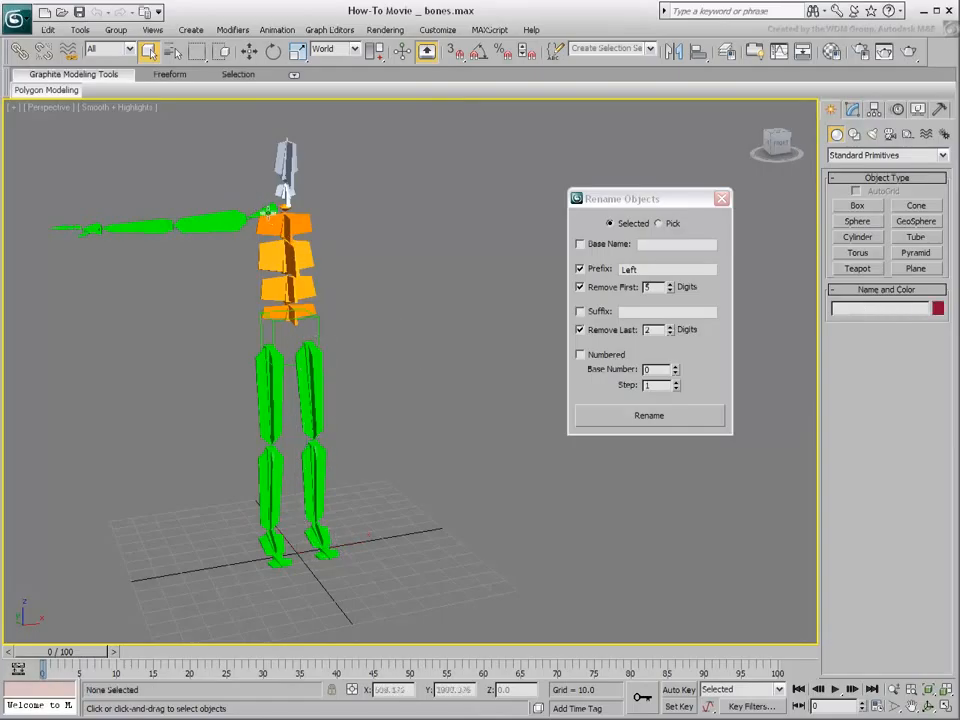
{"action": "double_click", "coordinate": [268, 207]}
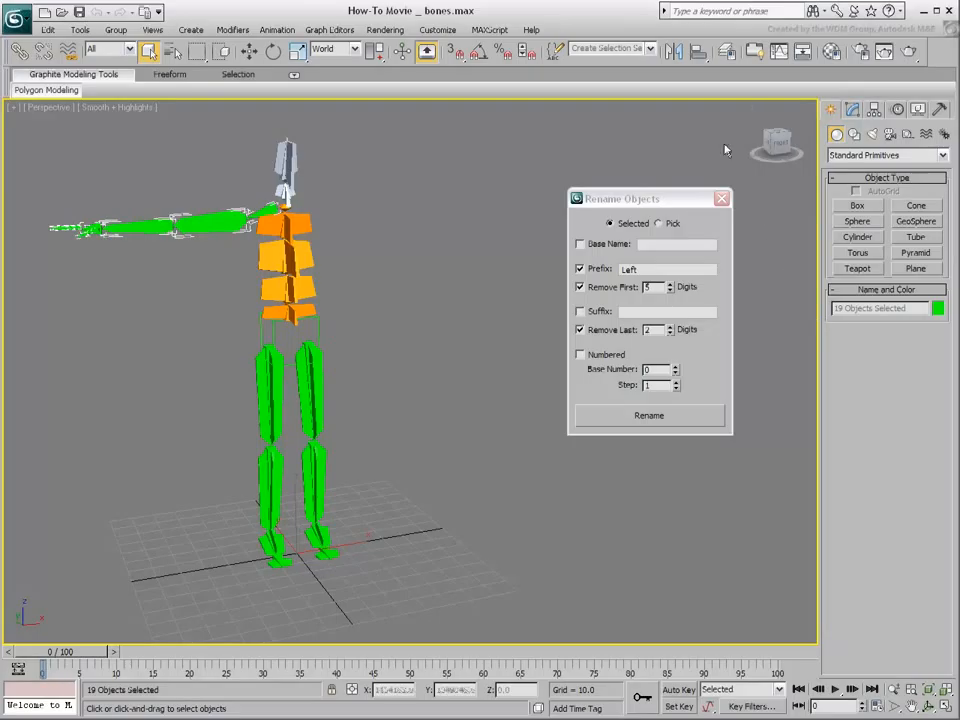
{"action": "left_click", "coordinate": [673, 53]}
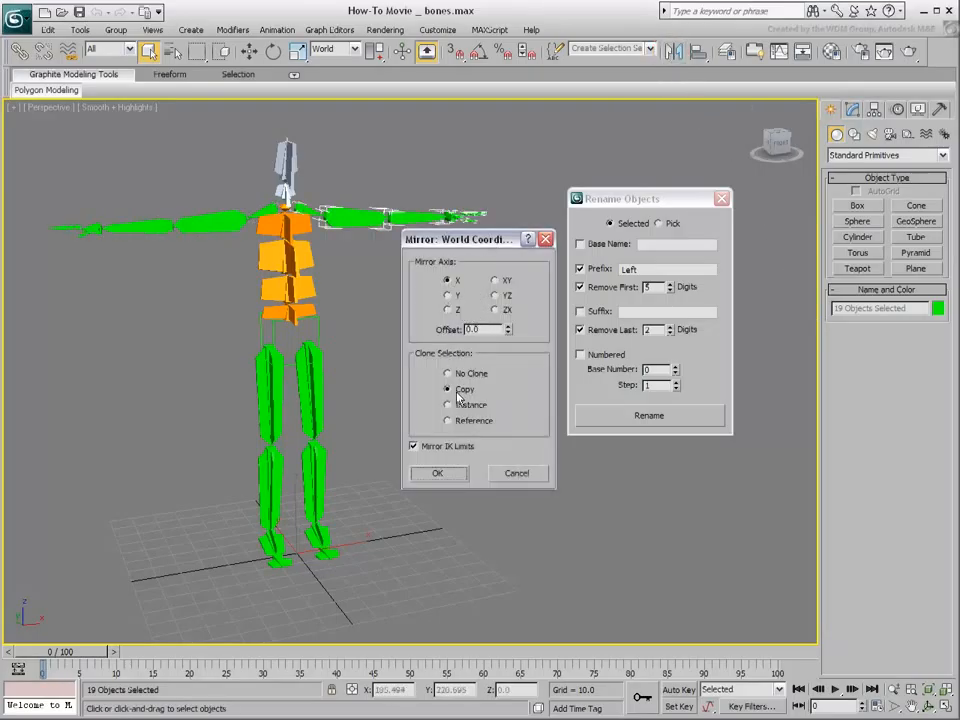
{"action": "left_click", "coordinate": [440, 474]}
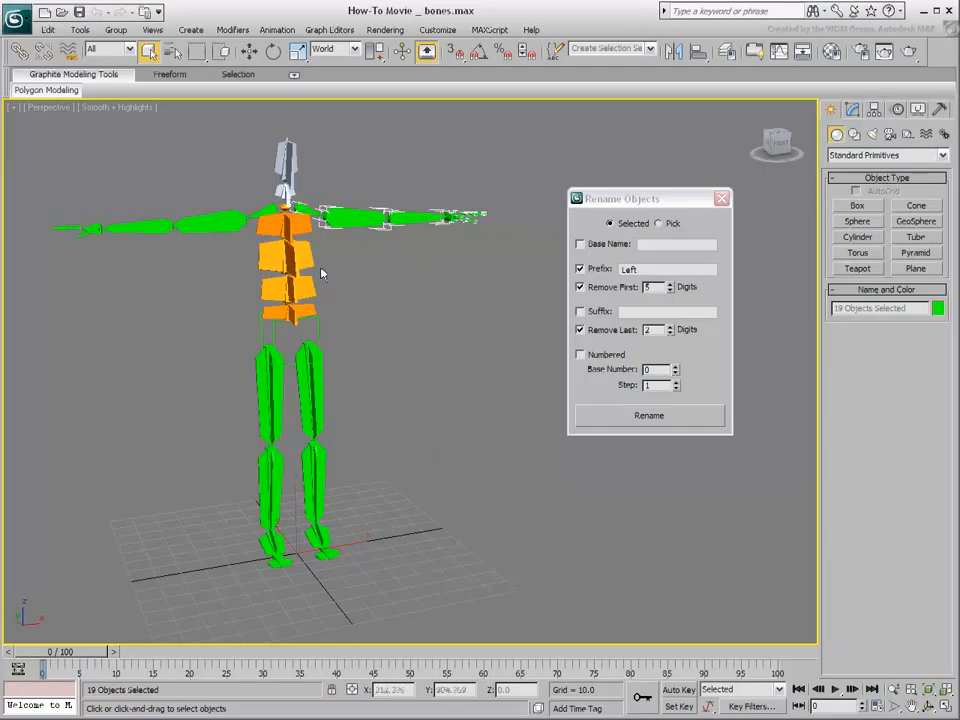
Review the mirrored arm bones' names and rename them with the prefix Left, removing the first 5 and last 2 digits.
{"action": "left_click", "coordinate": [172, 51]}
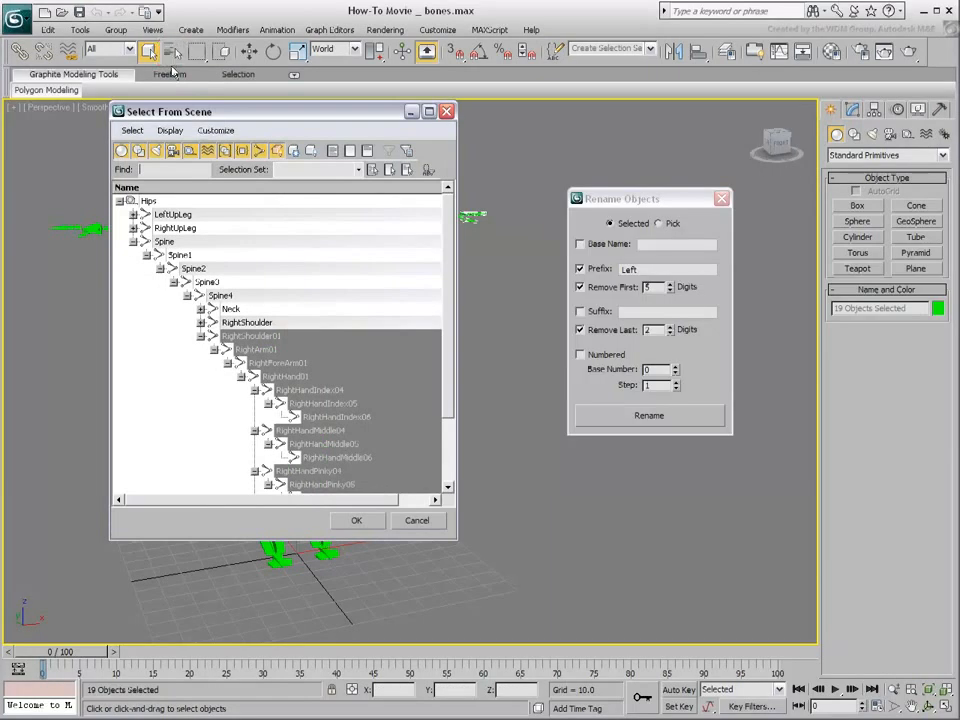
{"action": "double_click", "coordinate": [315, 336]}
{"action": "scroll", "coordinate": [313, 337], "scroll_direction": "down", "scroll_amount": 3}
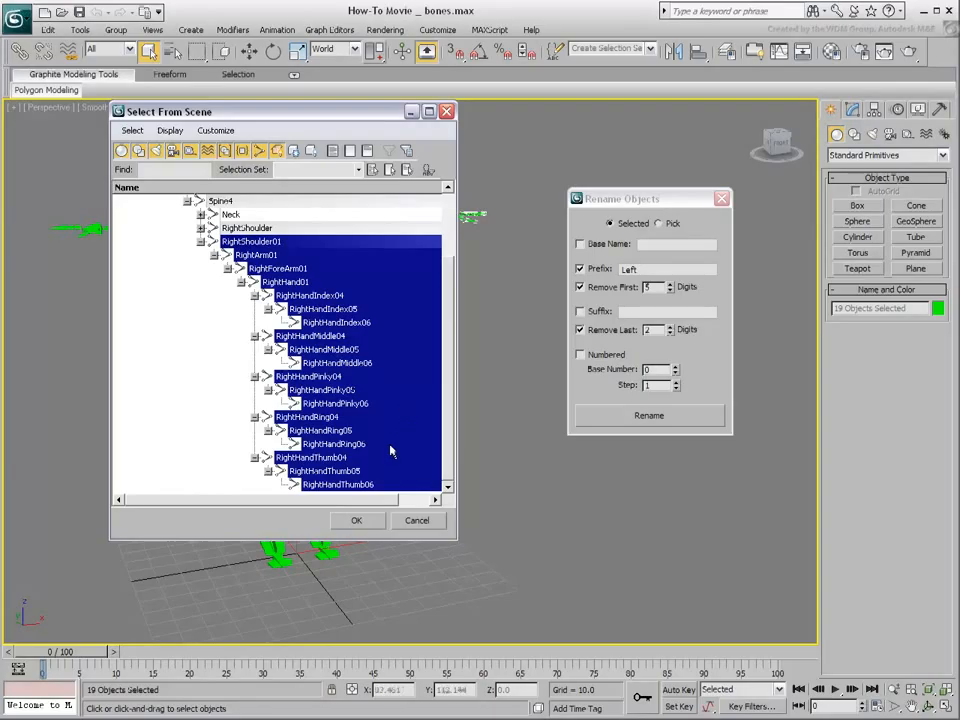
{"action": "left_click", "coordinate": [357, 522]}
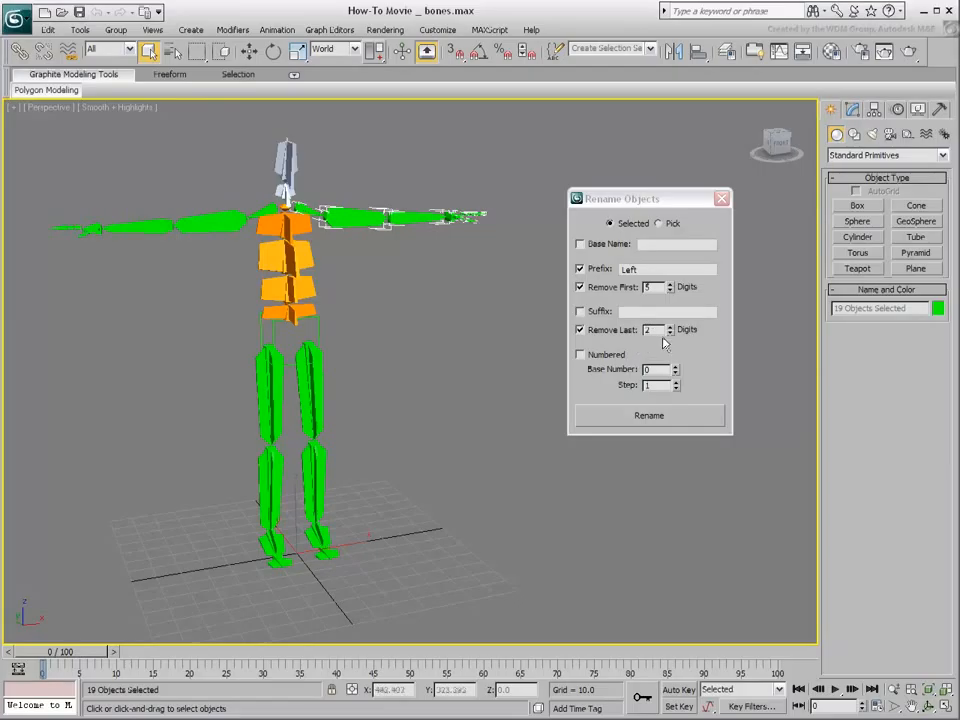
{"action": "left_click", "coordinate": [649, 417]}
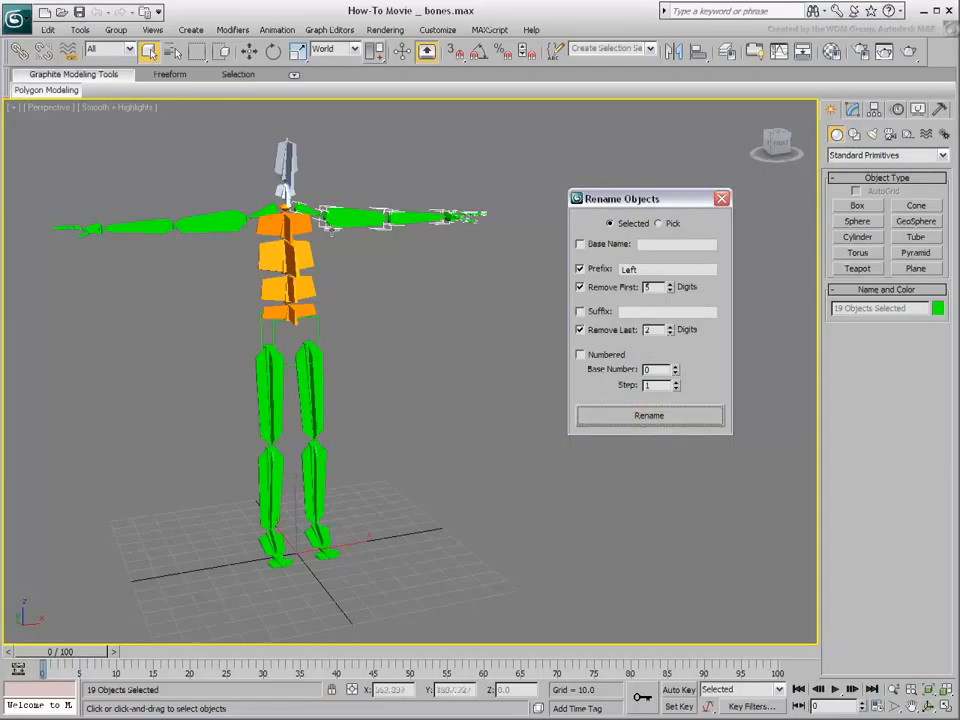
Check the renamed left arm and finger bones in the scene hierarchy list and clear the selection.
{"action": "left_click", "coordinate": [175, 54]}
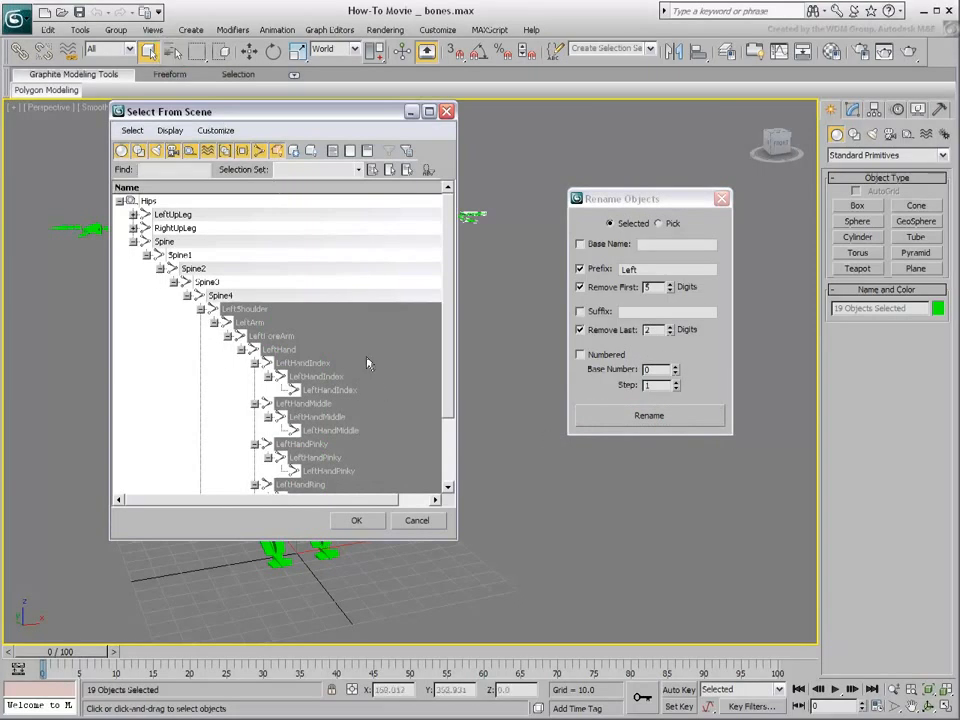
{"action": "scroll", "coordinate": [340, 350], "scroll_direction": "down", "scroll_amount": 2}
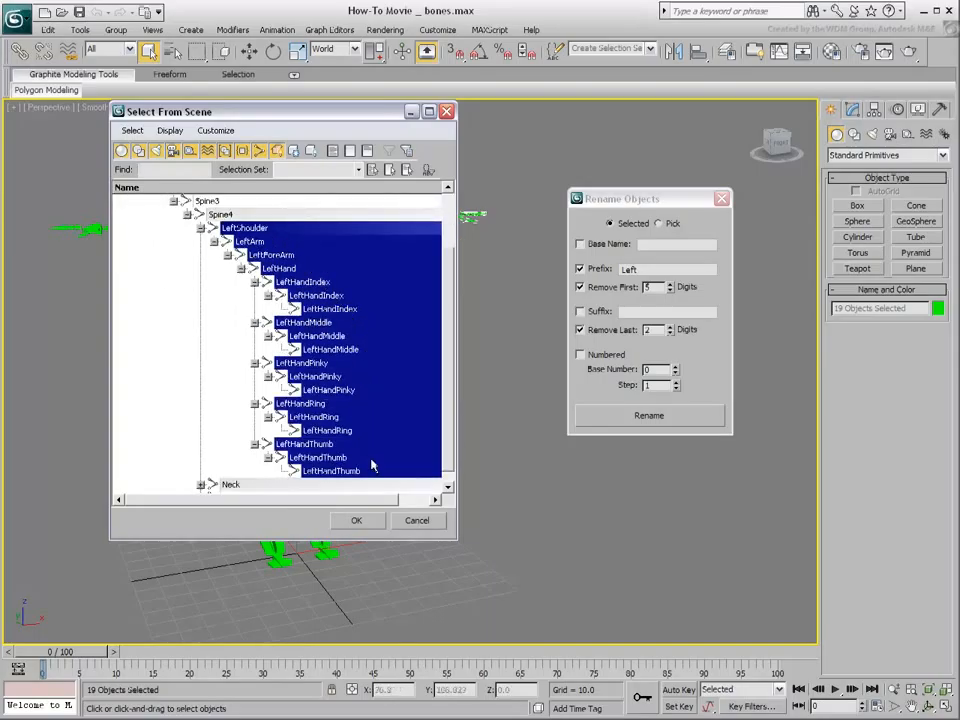
{"action": "left_click", "coordinate": [356, 521]}
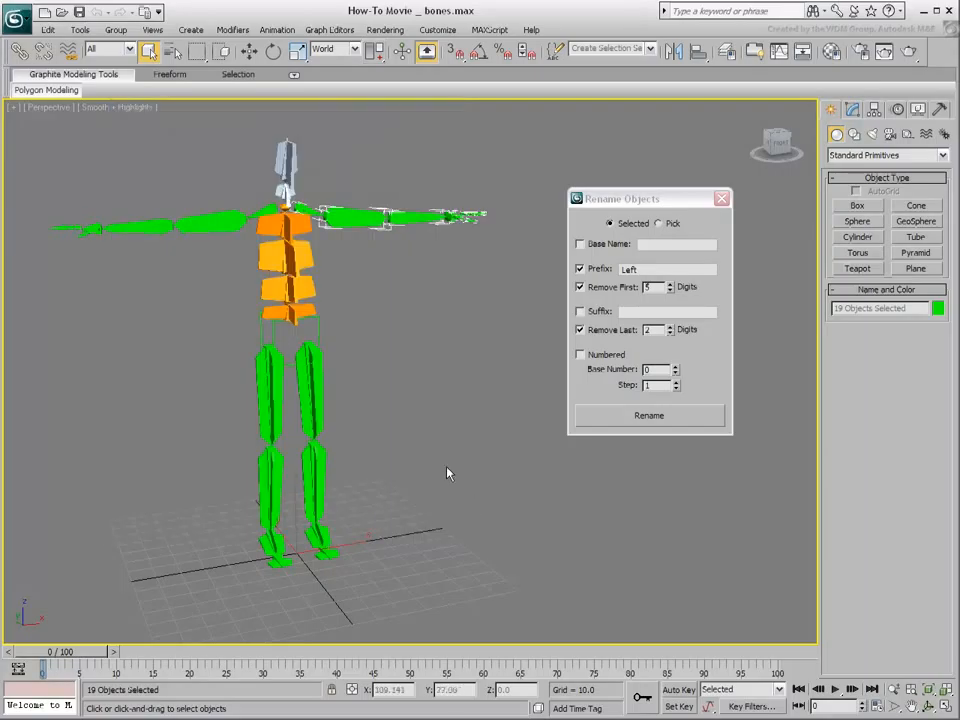
{"action": "left_click", "coordinate": [447, 468]}
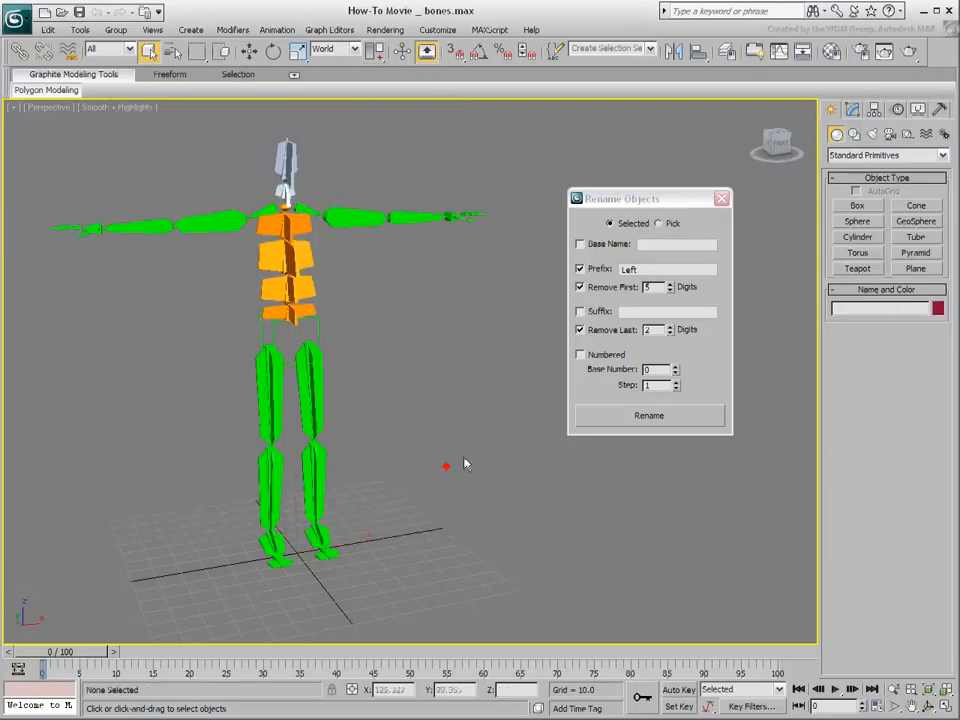
Close the Rename Objects dialog and unhide all objects in the scene.
{"action": "left_click", "coordinate": [722, 198]}
{"action": "middle_click_drag", "start_coordinate": [512, 287], "coordinate": [477, 305]}
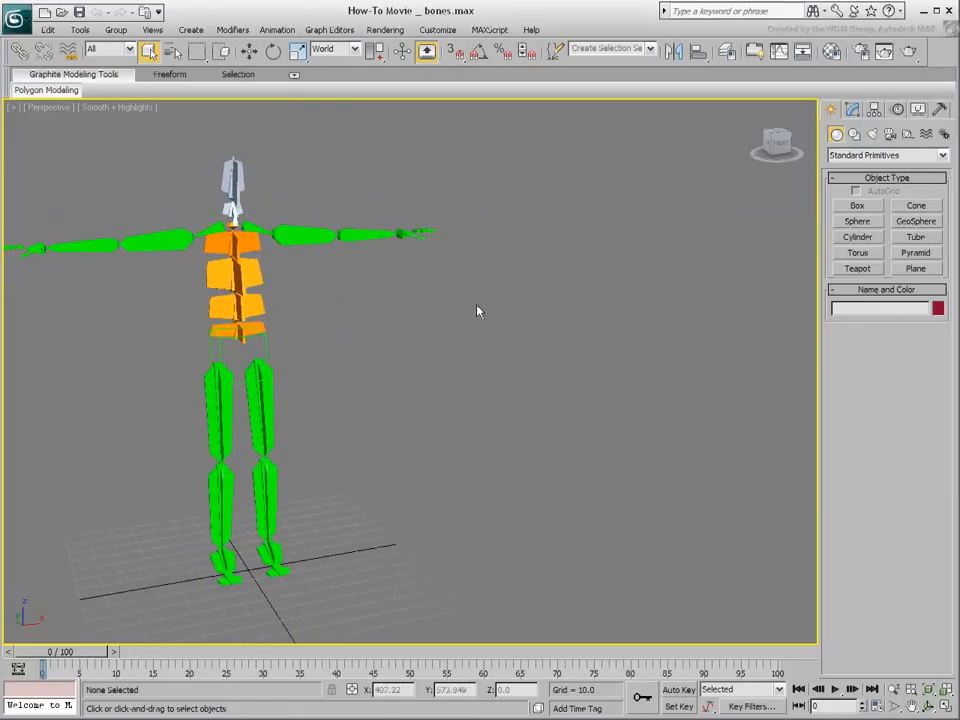
{"action": "right_click", "coordinate": [553, 304]}
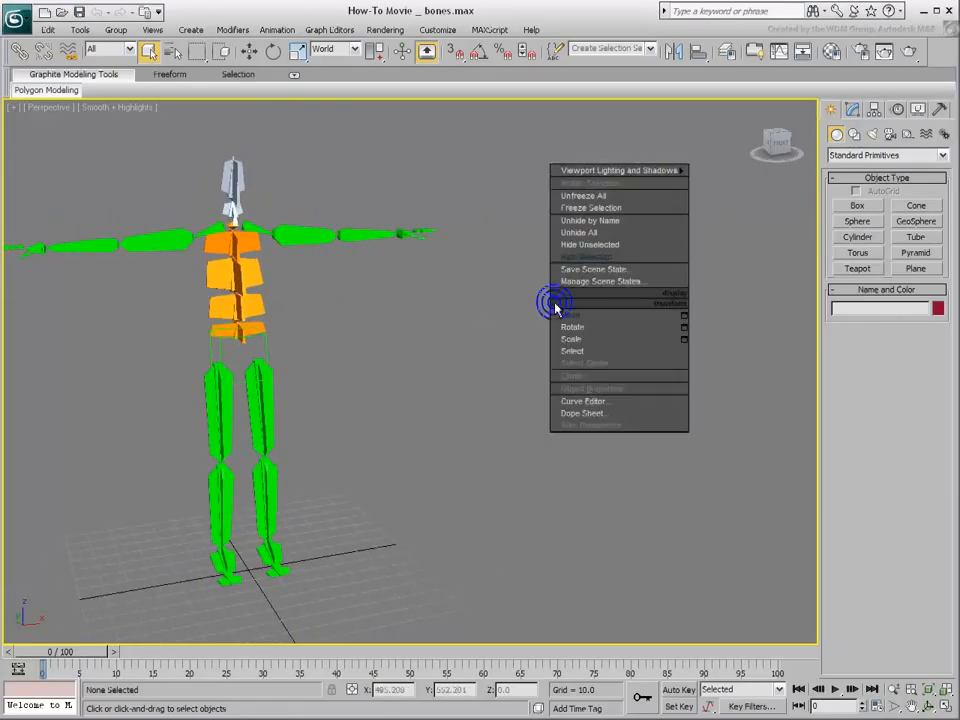
{"action": "left_click", "coordinate": [580, 232]}
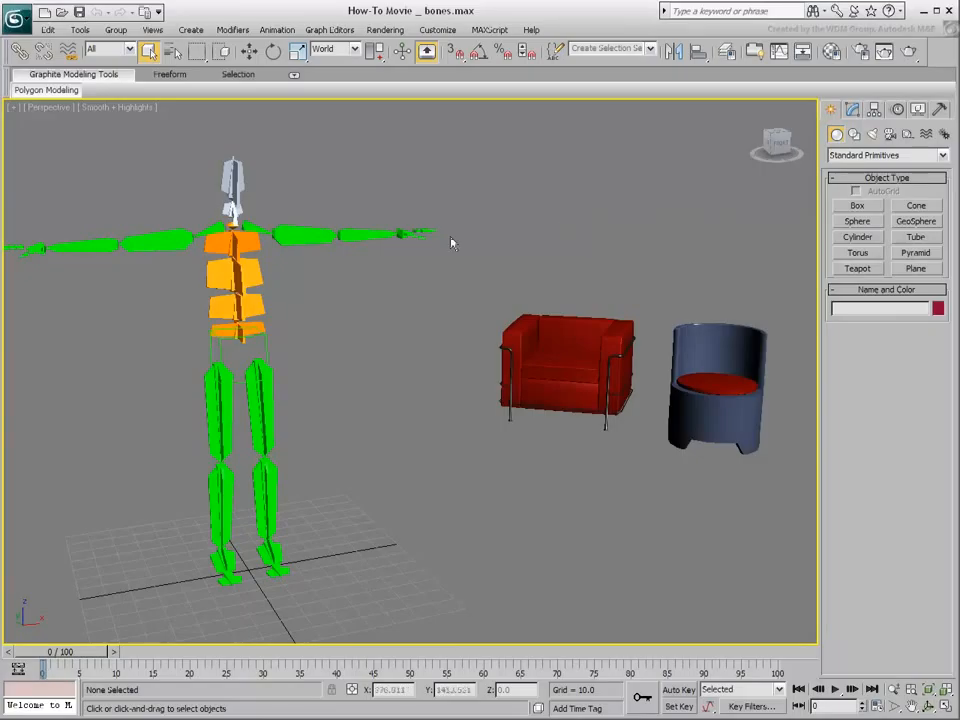
Select the entire skeleton and hide it, leaving the two chairs in the scene.
{"action": "left_click_drag", "start_coordinate": [453, 156], "coordinate": [9, 579]}
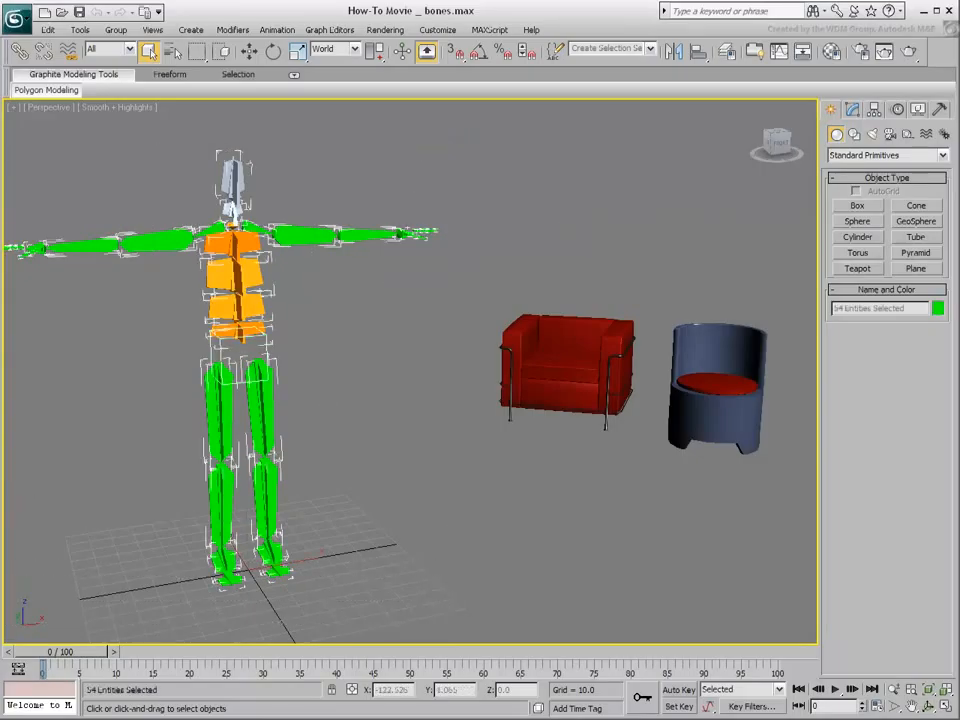
{"action": "right_click", "coordinate": [194, 362]}
{"action": "left_click", "coordinate": [253, 316]}
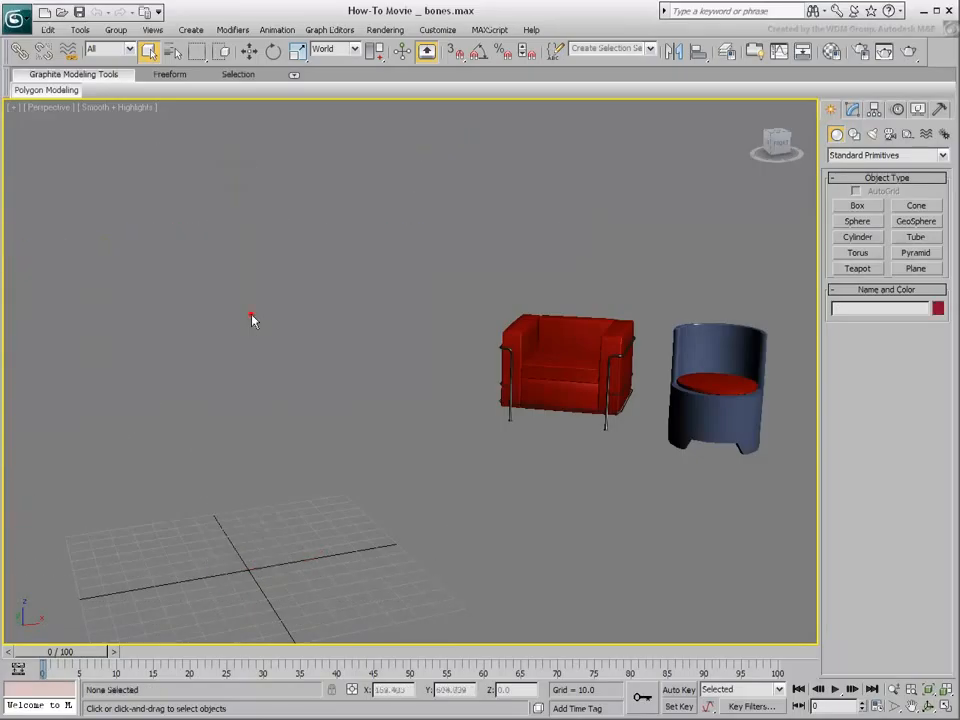
Check the object names of the red armchair and the blue round chair, and clear the selection.
{"action": "middle_click_drag", "start_coordinate": [563, 410], "coordinate": [311, 474]}
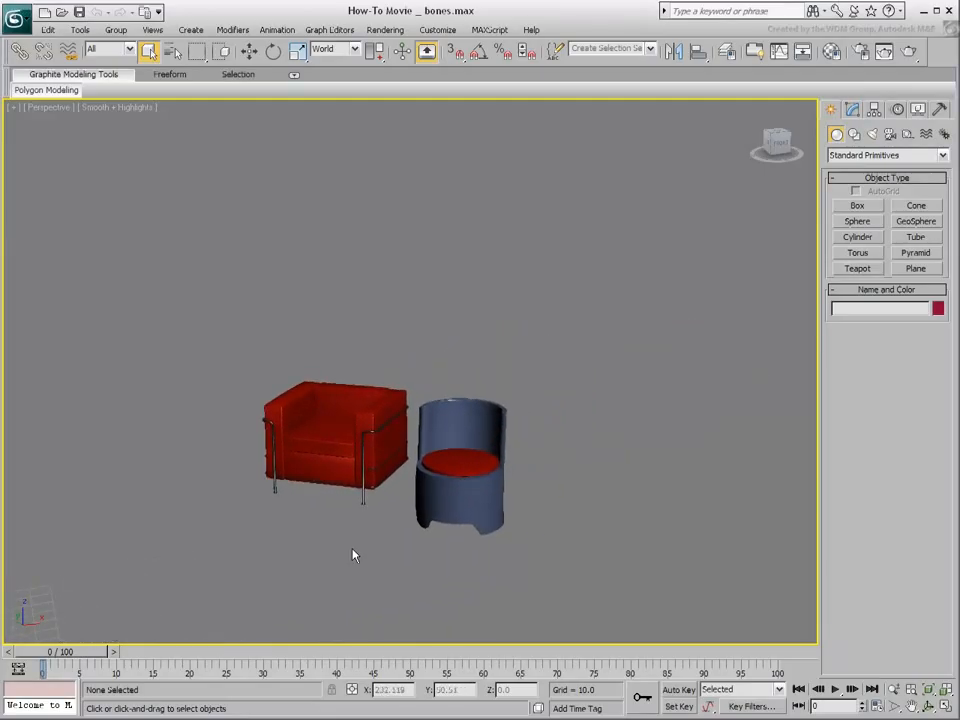
{"action": "left_click", "coordinate": [350, 465]}
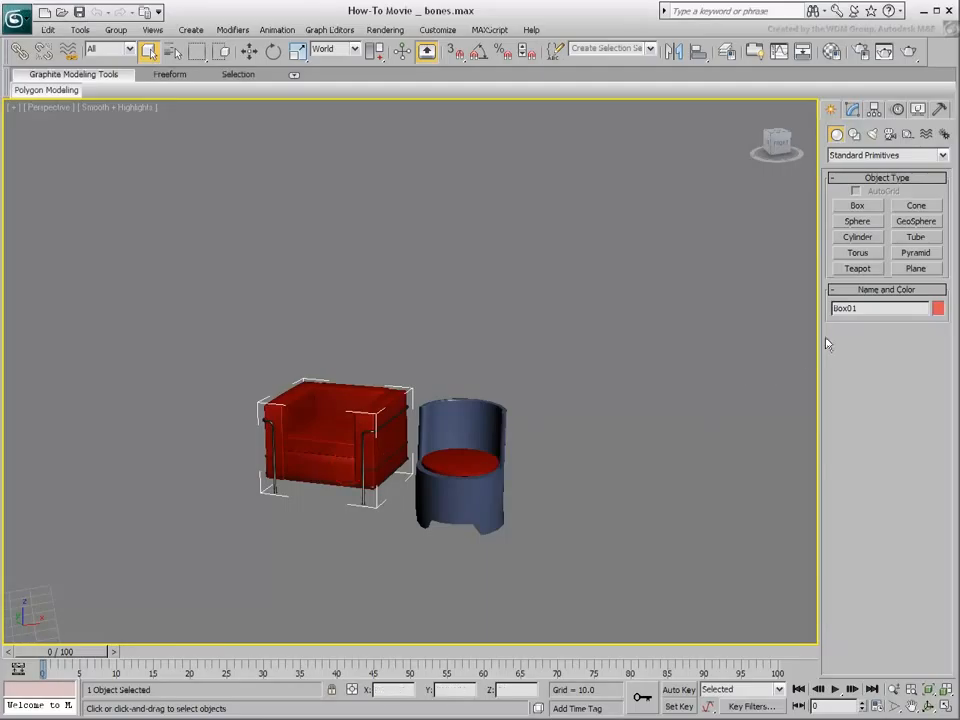
{"action": "double_click", "coordinate": [858, 308]}
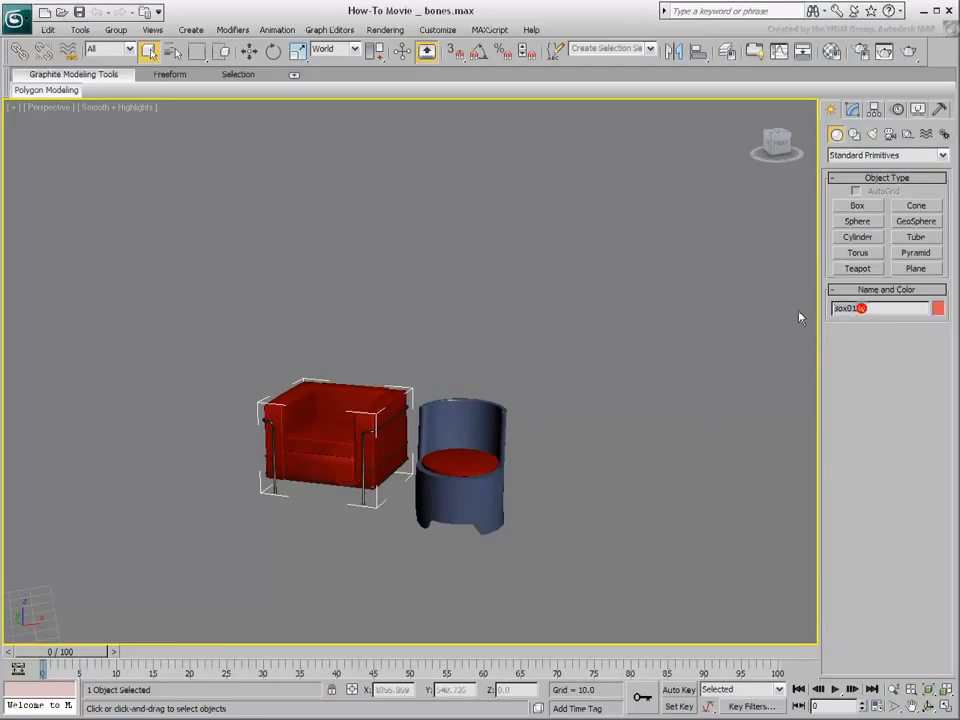
{"action": "left_click", "coordinate": [468, 500]}
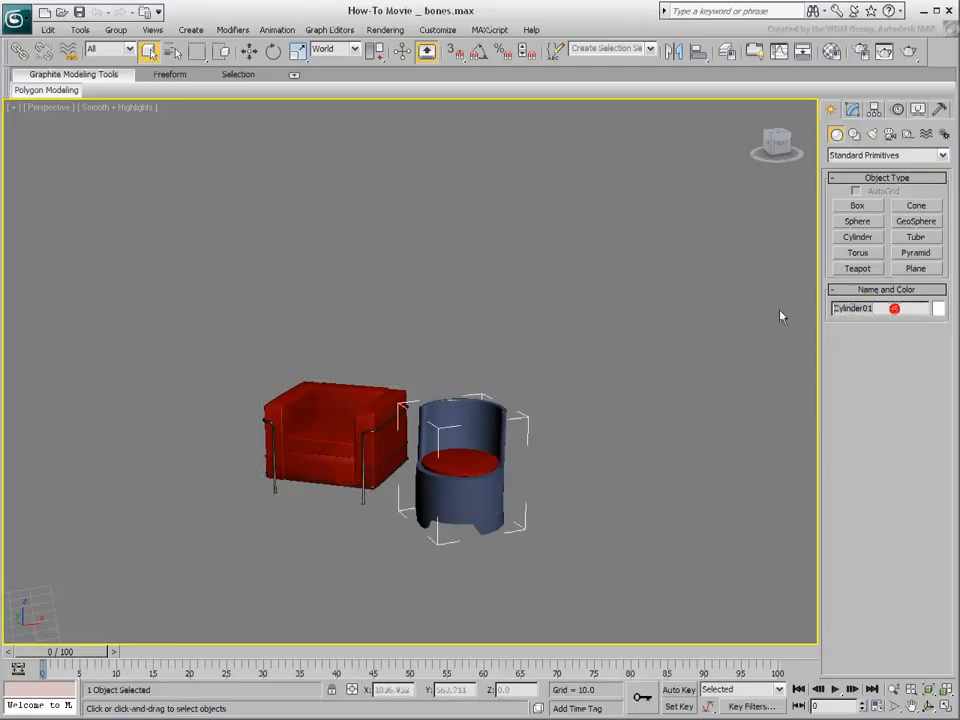
{"action": "left_click", "coordinate": [578, 527]}
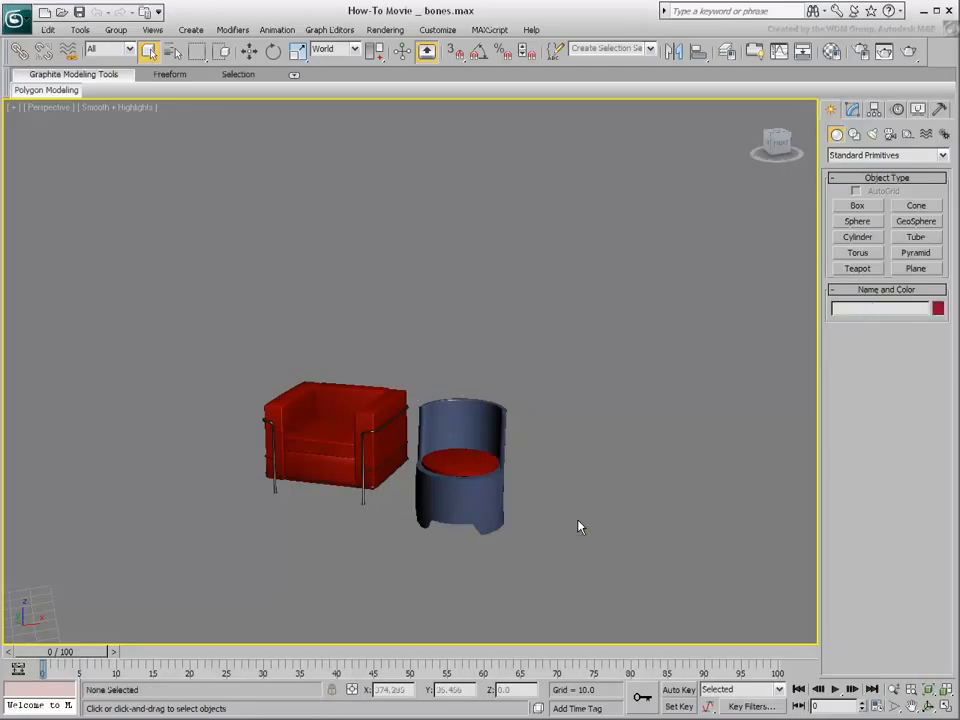
Clone both chairs together as 12 copies in a receding row, using the Copy option, and clear the selection.
{"action": "left_click_drag", "start_coordinate": [548, 323], "coordinate": [202, 605]}
{"action": "right_click", "coordinate": [439, 456]}
{"action": "left_click", "coordinate": [468, 472]}
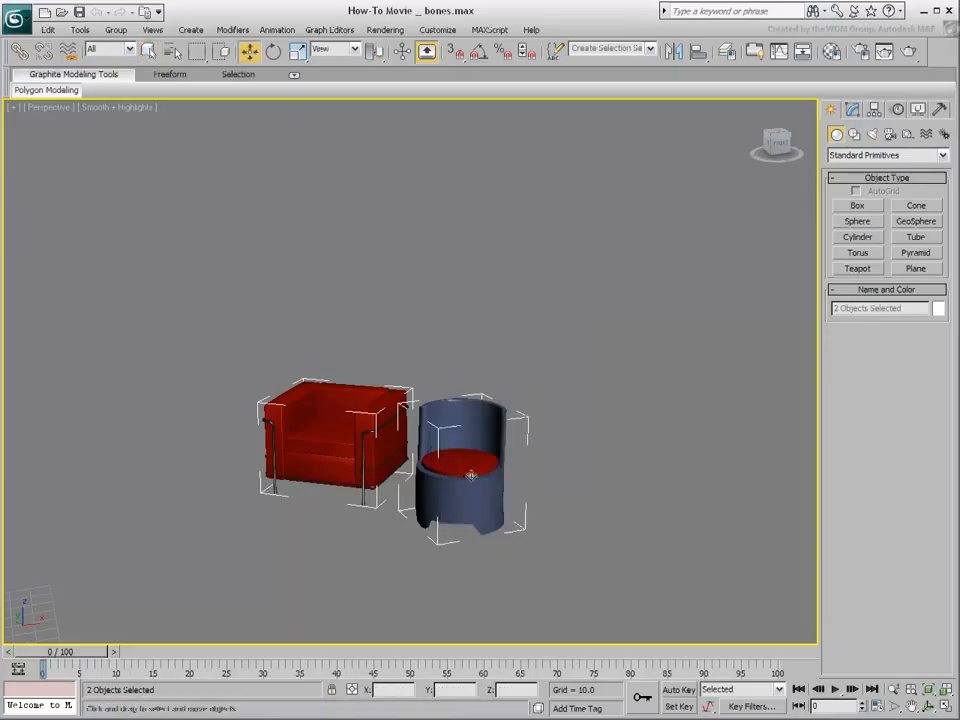
{"action": "mouse_move", "coordinate": [419, 476]}
{"action": "left_mouse_down"}
{"action": "mouse_move", "coordinate": [375, 470]}
{"action": "mouse_move", "coordinate": [457, 401]}
{"action": "left_mouse_up"}
{"action": "left_click_drag", "start_coordinate": [517, 374], "coordinate": [517, 367]}
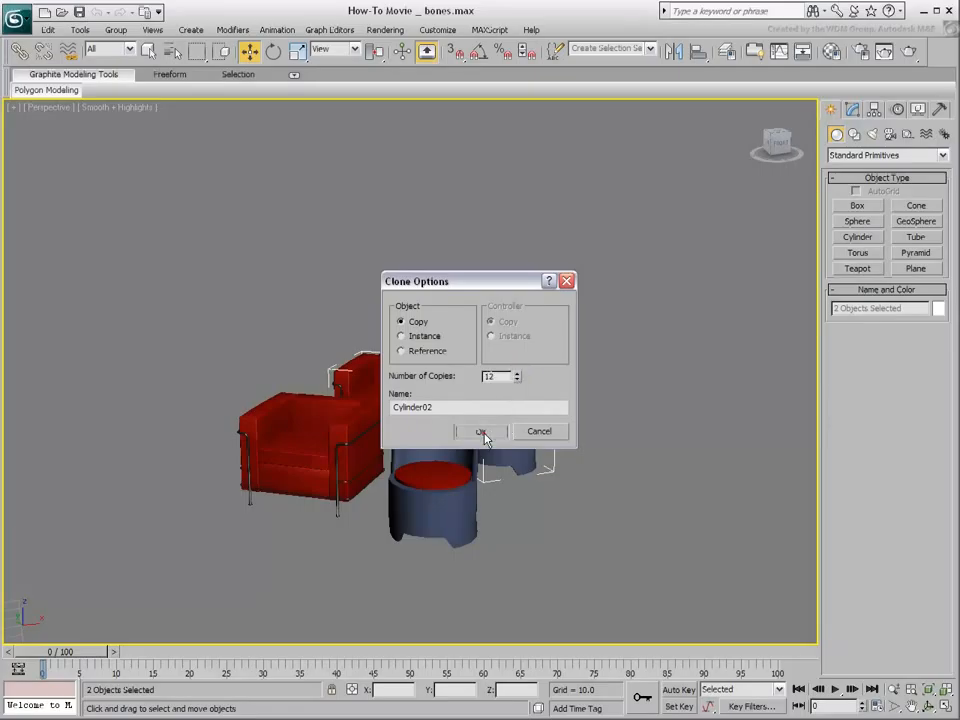
{"action": "left_click", "coordinate": [481, 431]}
{"action": "middle_click_drag", "start_coordinate": [617, 447], "coordinate": [551, 480]}
{"action": "left_click", "coordinate": [637, 476]}
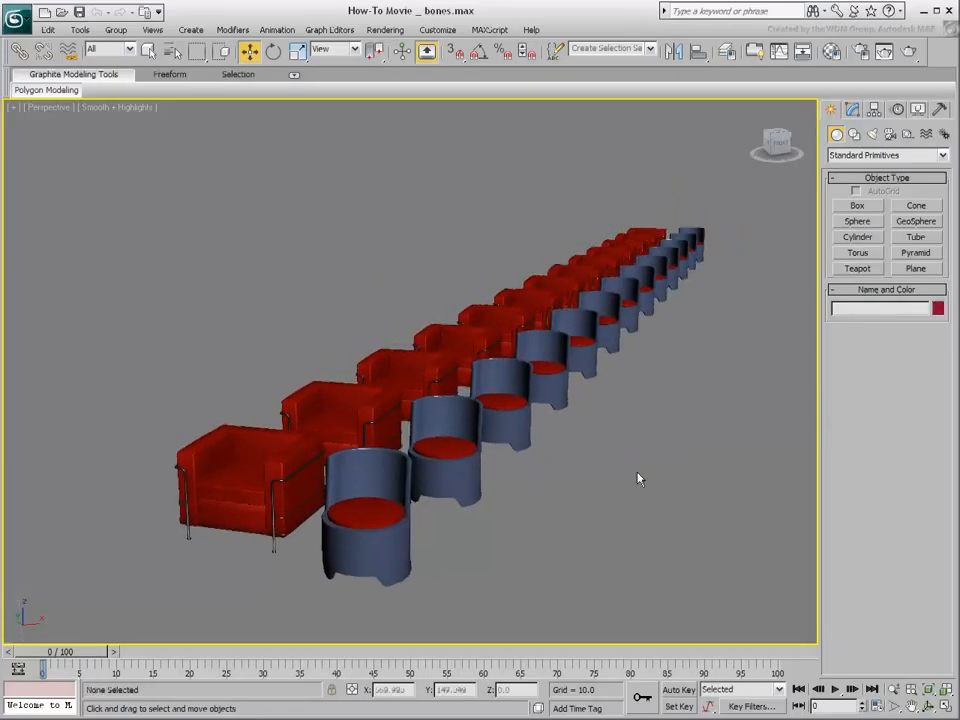
Review the names of all the cloned chairs in the scene object list, leaving the selection unchanged.
{"action": "left_click", "coordinate": [172, 52]}
{"action": "left_click_drag", "start_coordinate": [171, 201], "coordinate": [176, 462]}
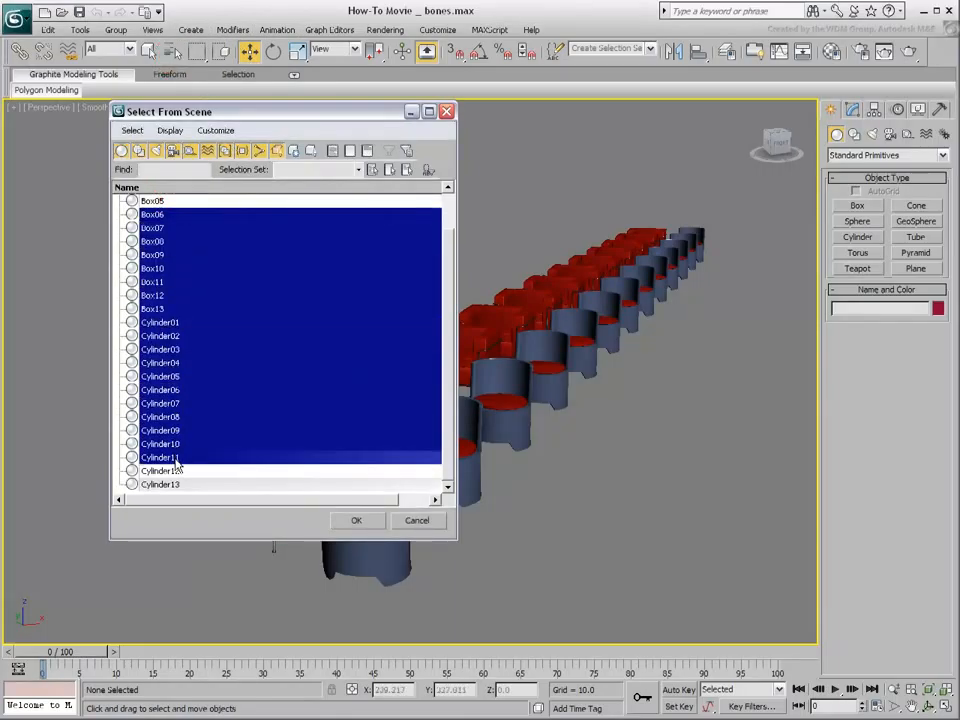
{"action": "left_click", "coordinate": [418, 520]}
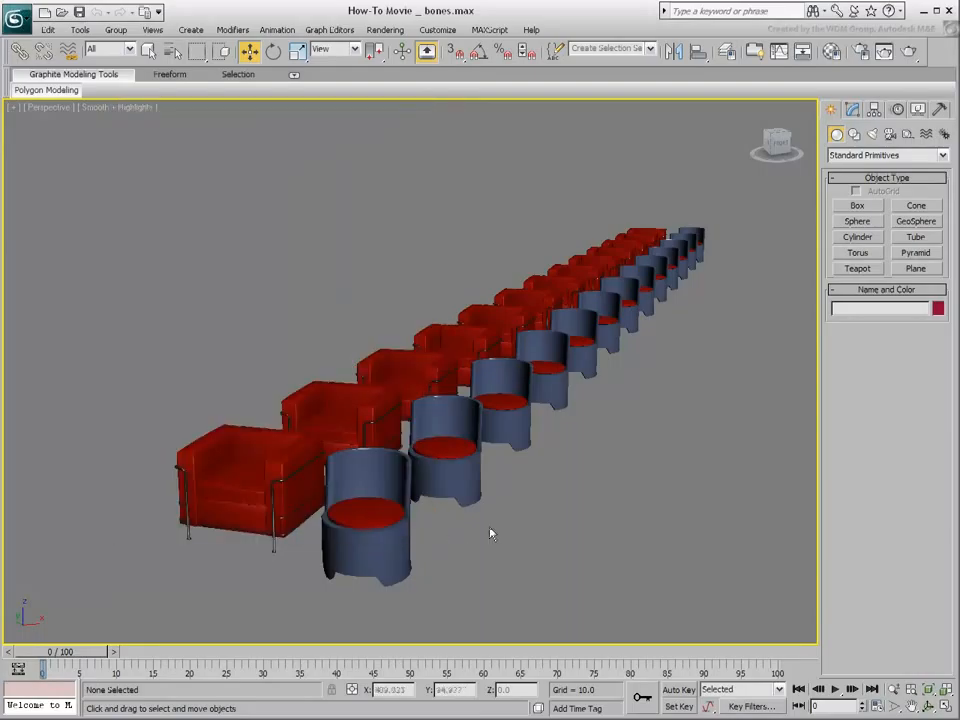
Select all the chairs and batch-rename them with the base name Couch and numbering enabled.
{"action": "scroll", "coordinate": [585, 506], "scroll_direction": "up", "scroll_amount": 5}
{"action": "middle_click_drag", "start_coordinate": [585, 506], "coordinate": [500, 510]}
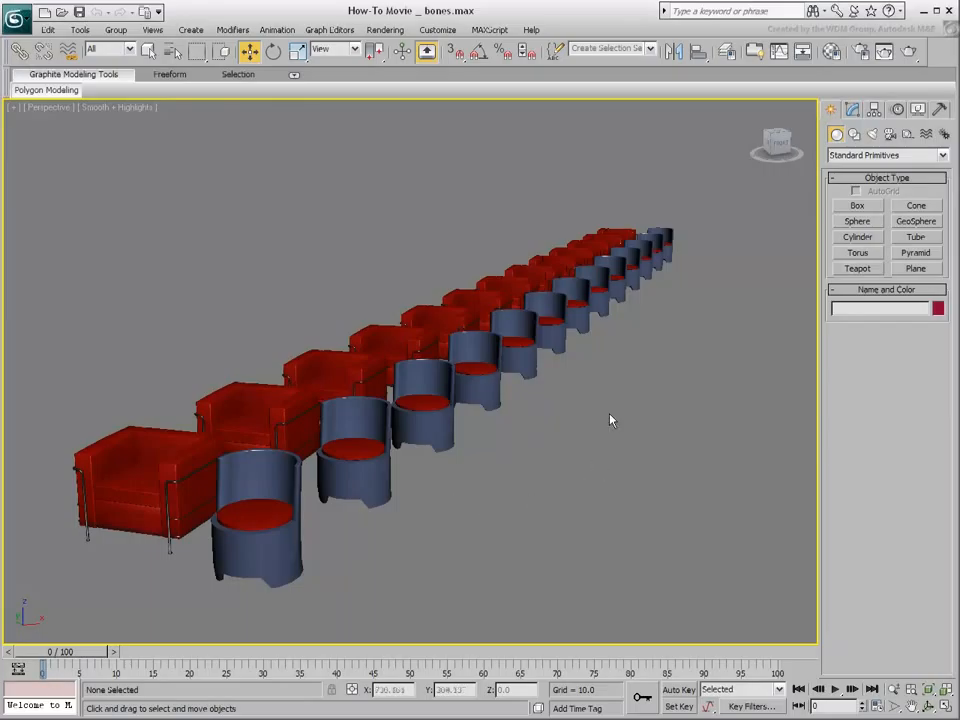
{"action": "left_click_drag", "start_coordinate": [706, 200], "coordinate": [44, 586]}
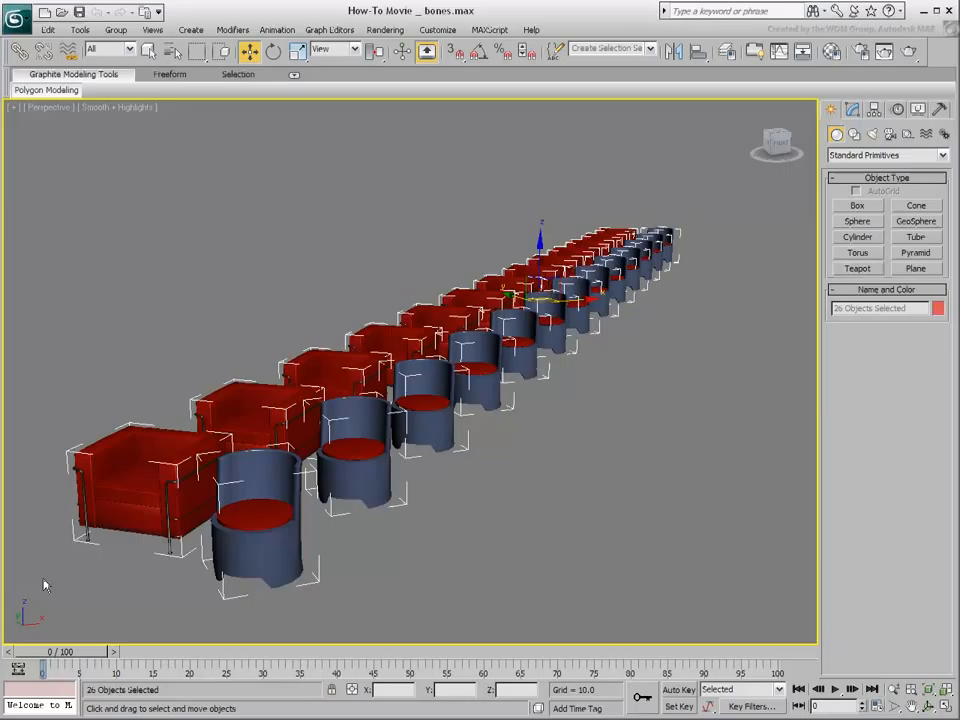
{"action": "left_click", "coordinate": [80, 31]}
{"action": "left_click", "coordinate": [117, 256]}
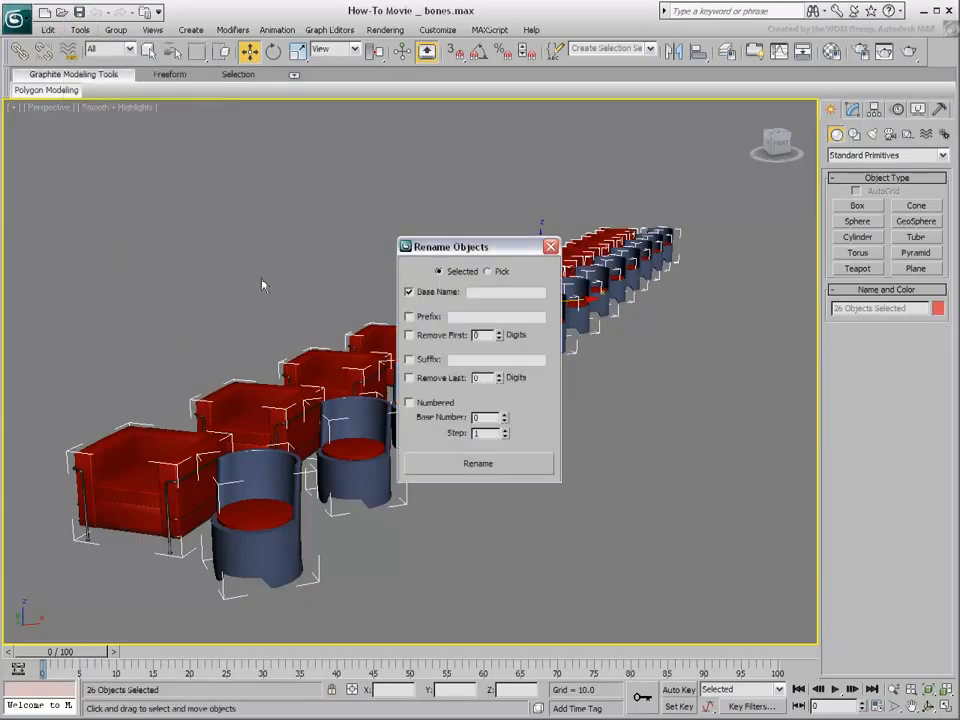
{"action": "left_click_drag", "start_coordinate": [467, 253], "coordinate": [636, 259]}
{"action": "left_click_drag", "start_coordinate": [744, 305], "coordinate": [715, 333]}
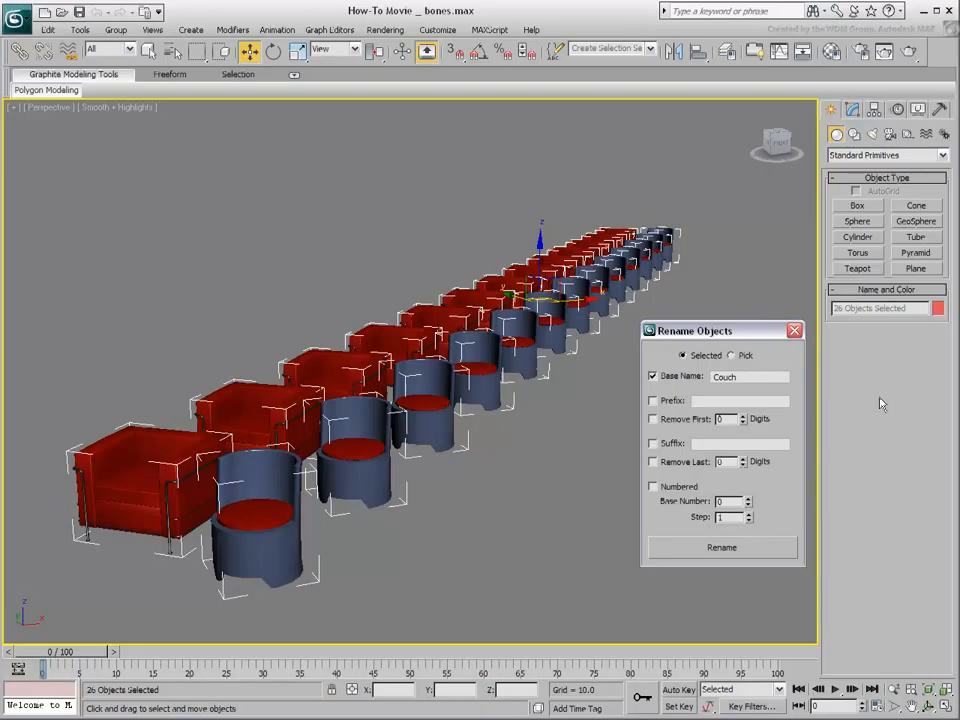
{"action": "left_click", "coordinate": [652, 488]}
{"action": "left_click", "coordinate": [718, 548]}
{"action": "left_click", "coordinate": [796, 331]}
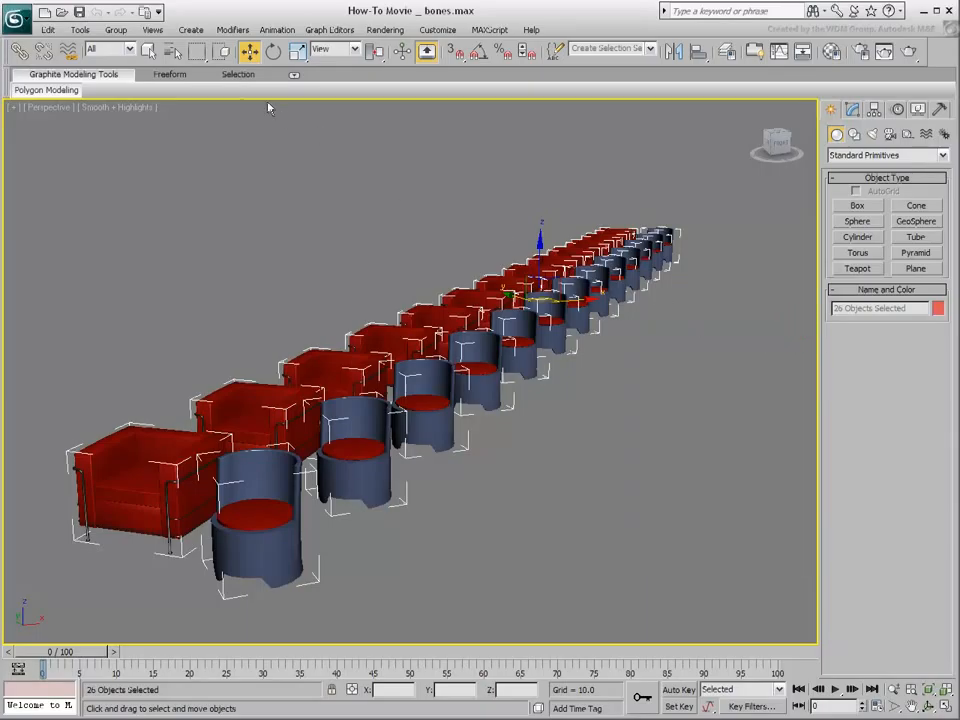
Check the chairs' new numbered names in the scene object list.
{"action": "left_click", "coordinate": [175, 55]}
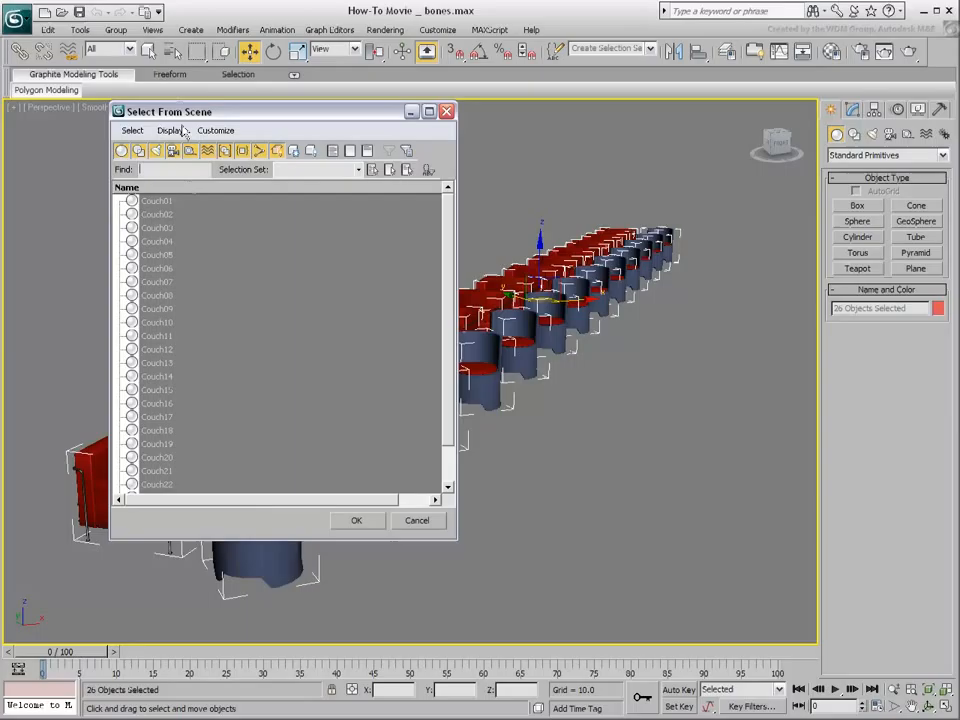
{"action": "left_click", "coordinate": [214, 241]}
{"action": "left_click_drag", "start_coordinate": [183, 211], "coordinate": [199, 457]}
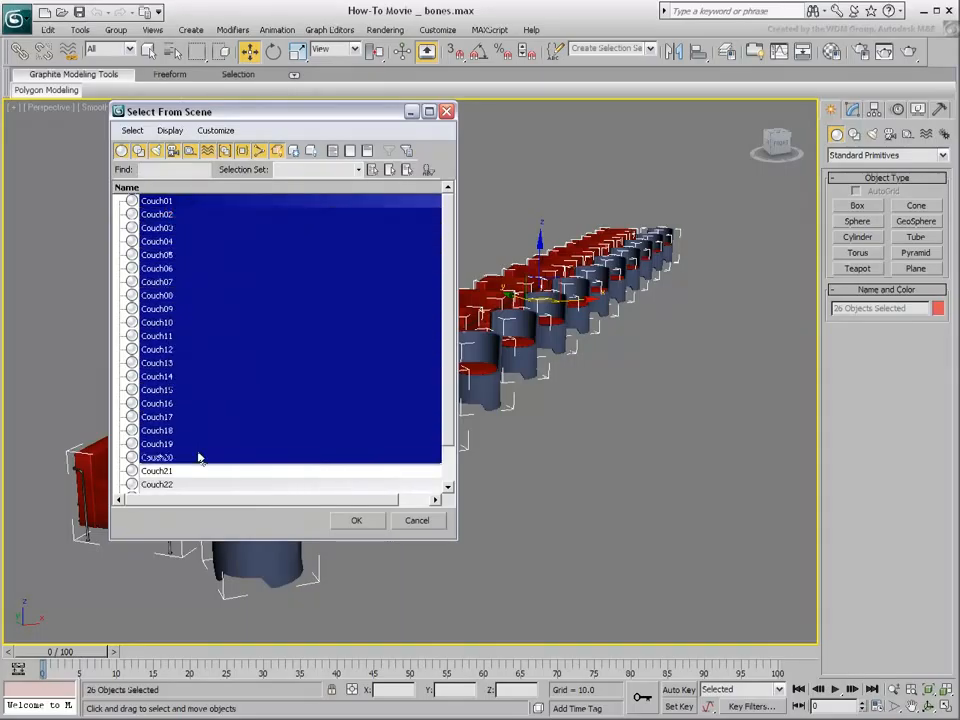
{"action": "left_click", "coordinate": [419, 522]}
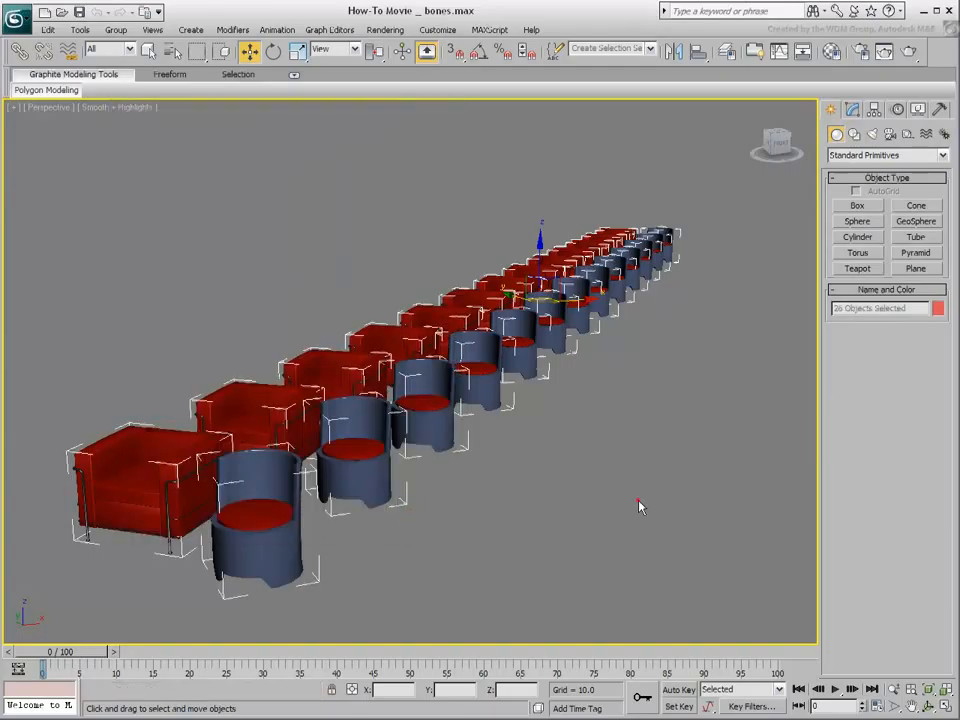